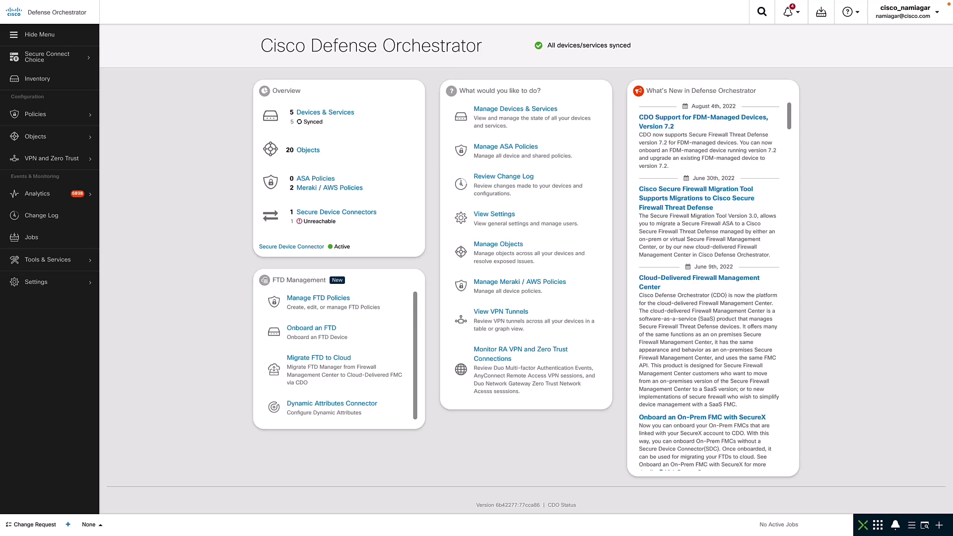
Open the NGFW1 access control policy from the FTD policies to view its rules.
click(73, 114)
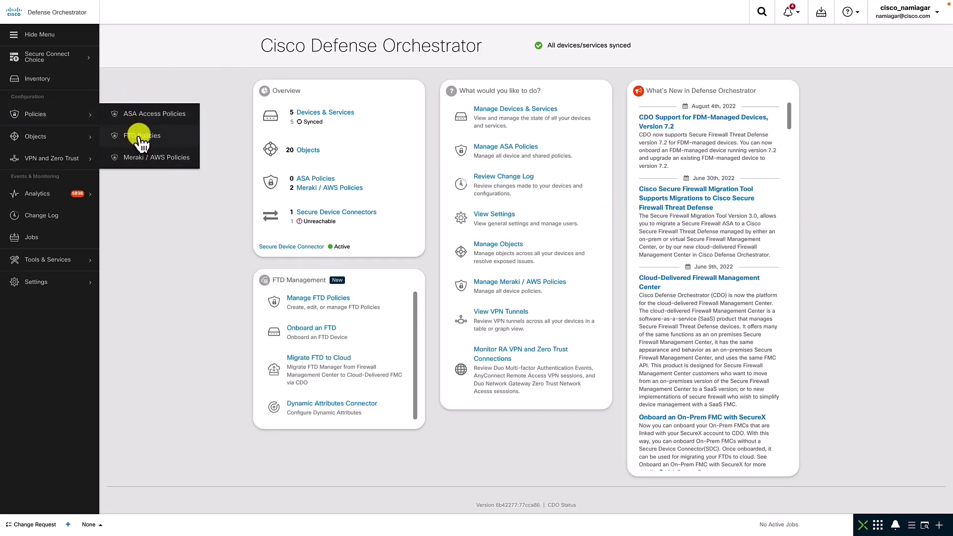
click(141, 139)
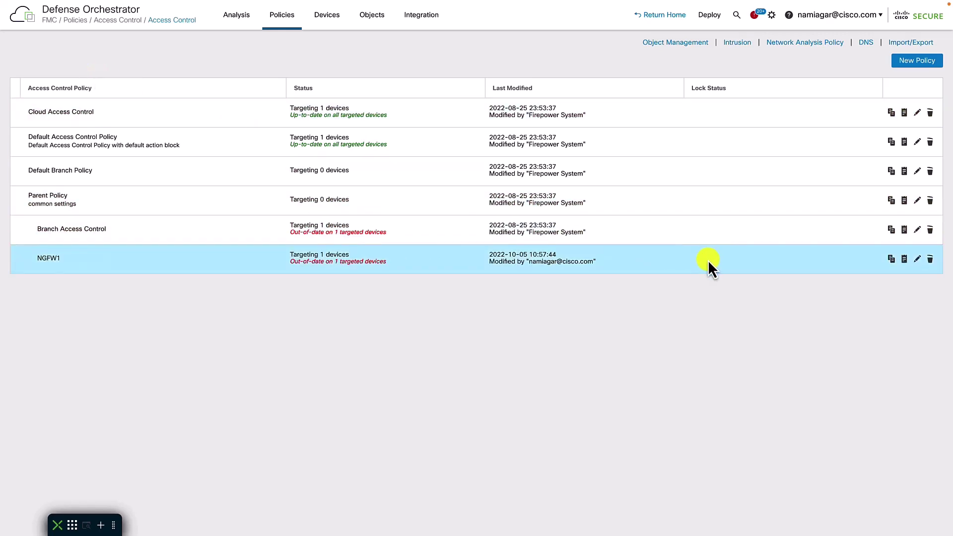
click(918, 258)
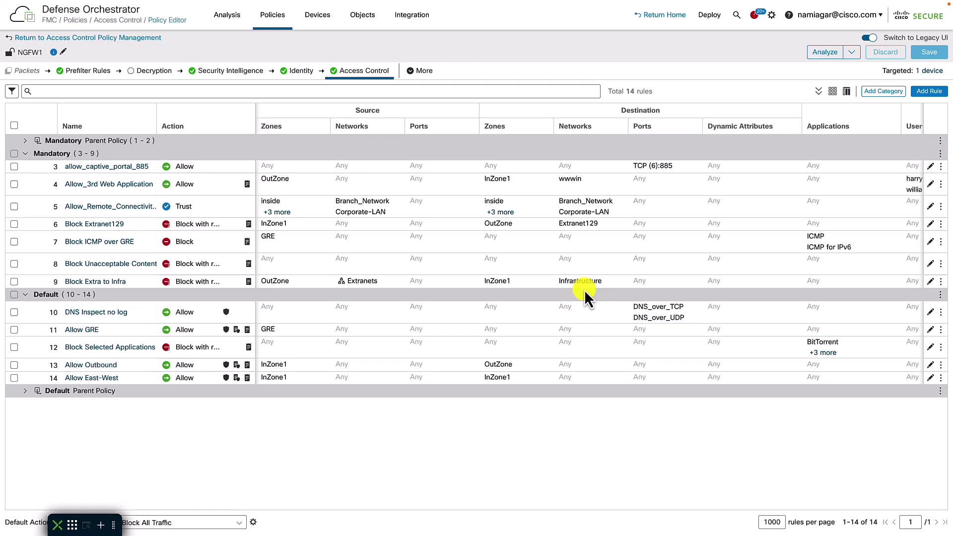
View the list of intrusion policies and the list of malware and file policies.
click(282, 16)
click(303, 60)
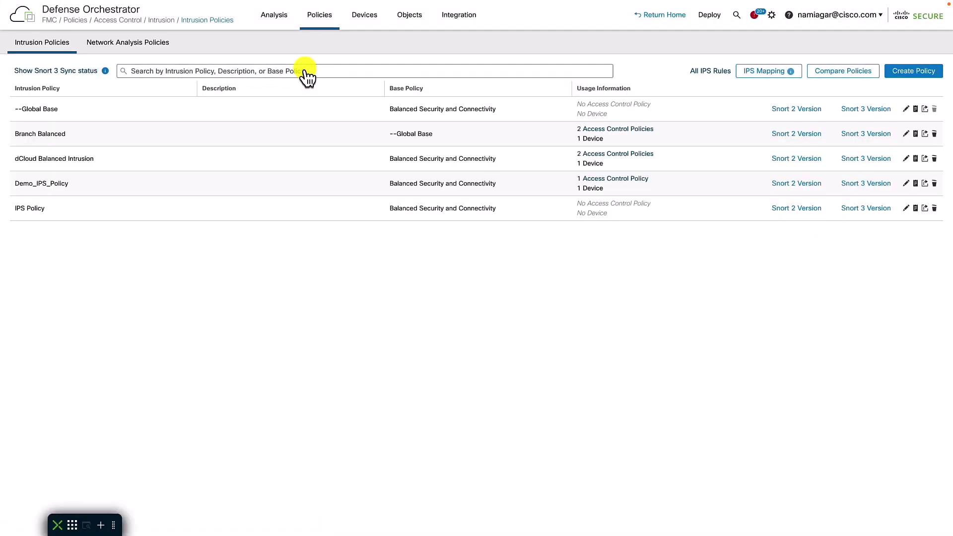
click(314, 16)
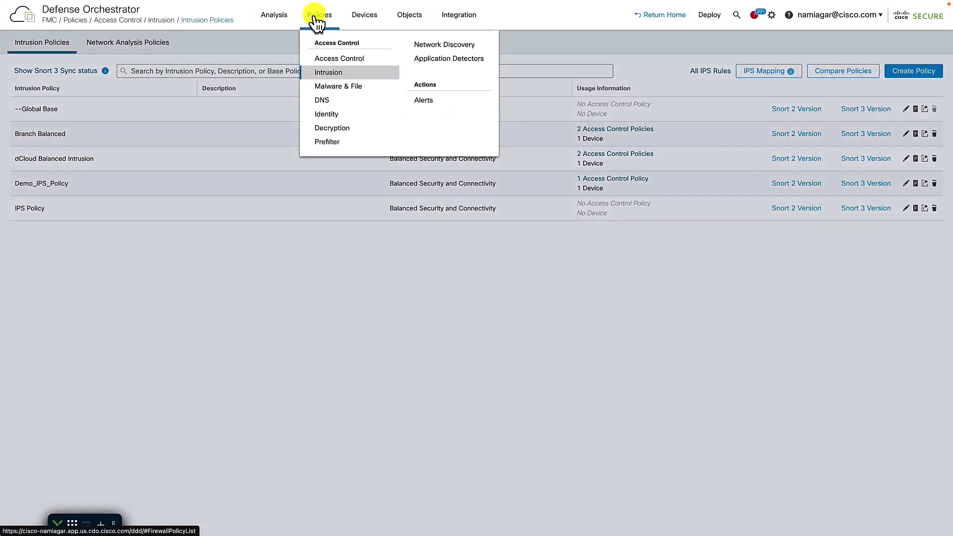
click(332, 88)
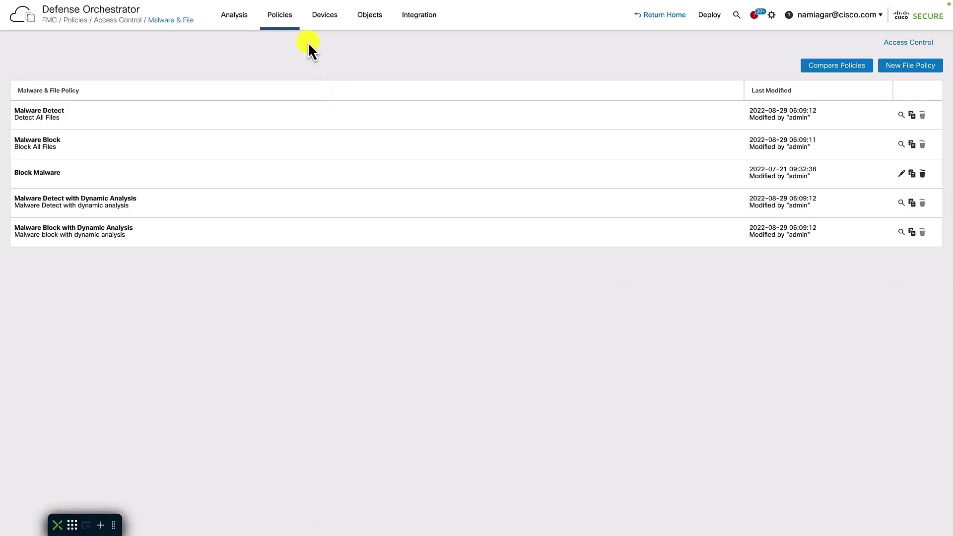
click(322, 21)
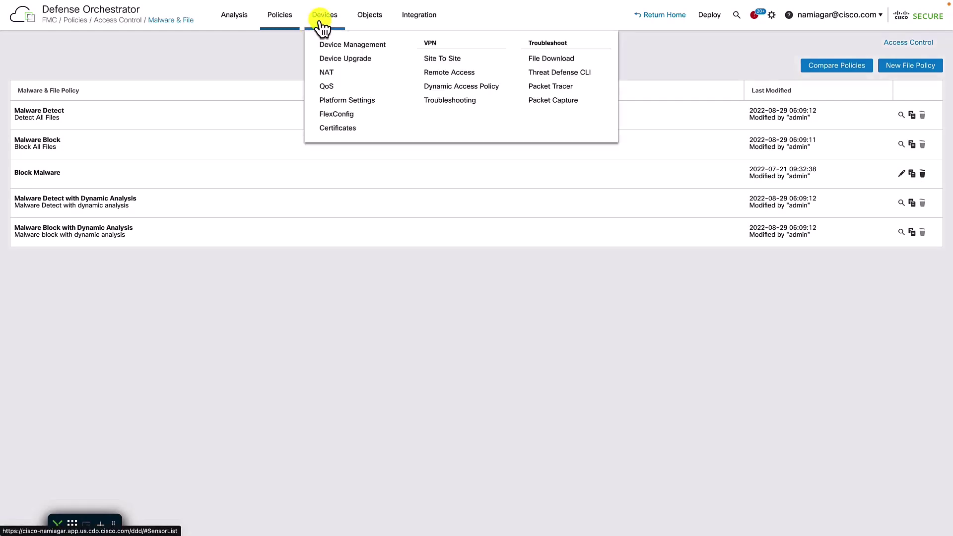
click(360, 24)
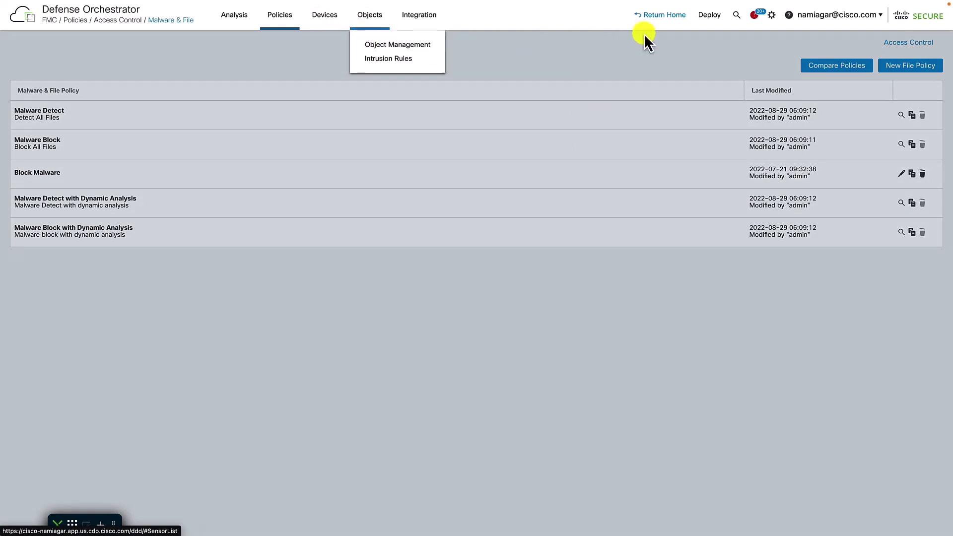
Open the system health monitor and view the health overview of the toronto-branch-ftd device.
click(771, 17)
click(771, 17)
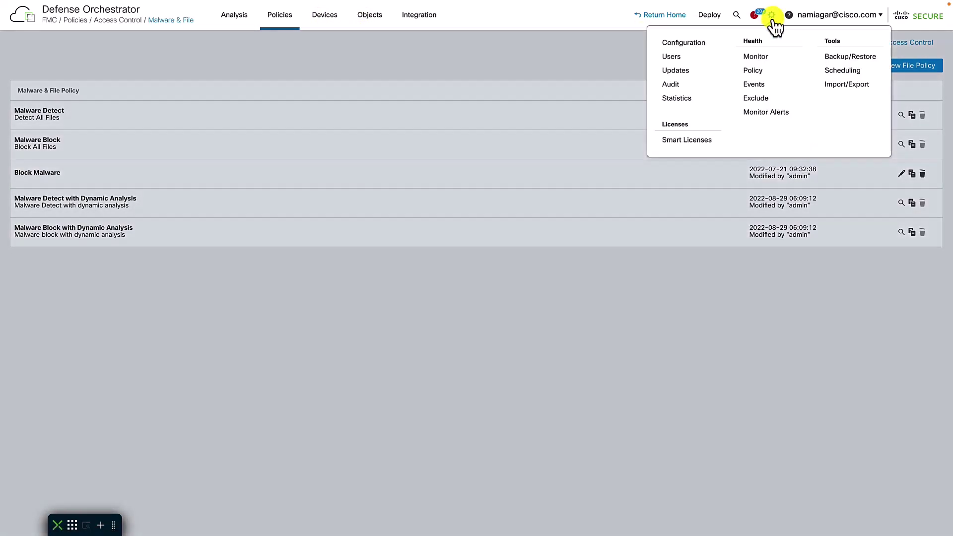
click(764, 57)
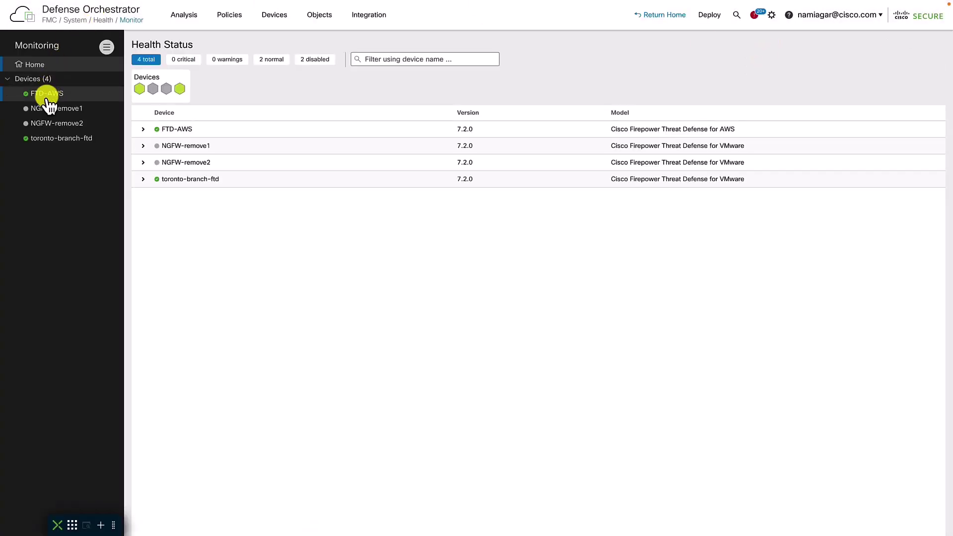
click(46, 140)
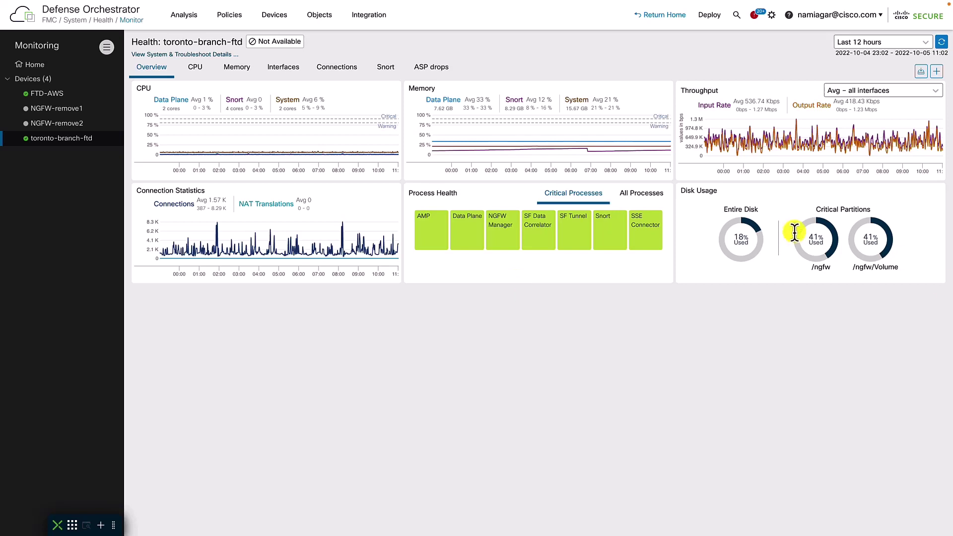
click(190, 18)
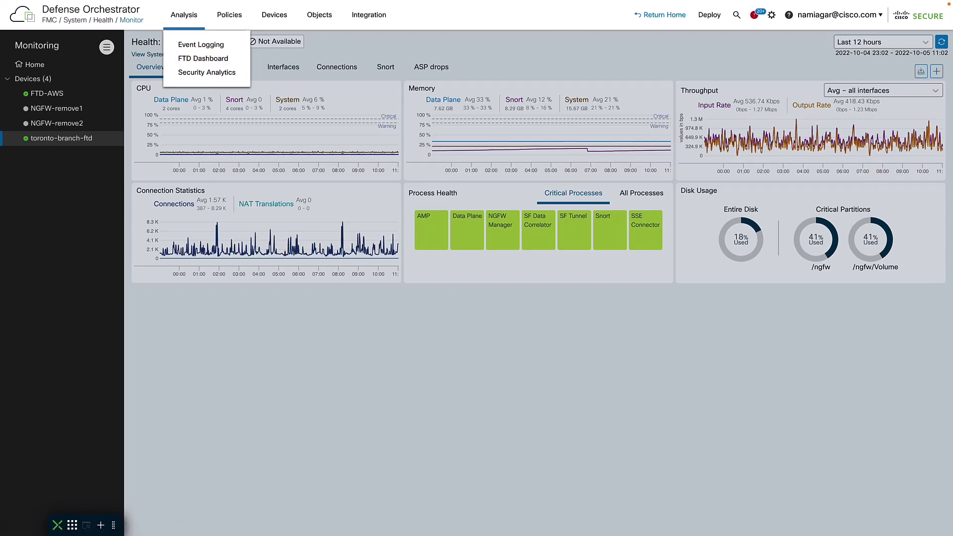
click(789, 357)
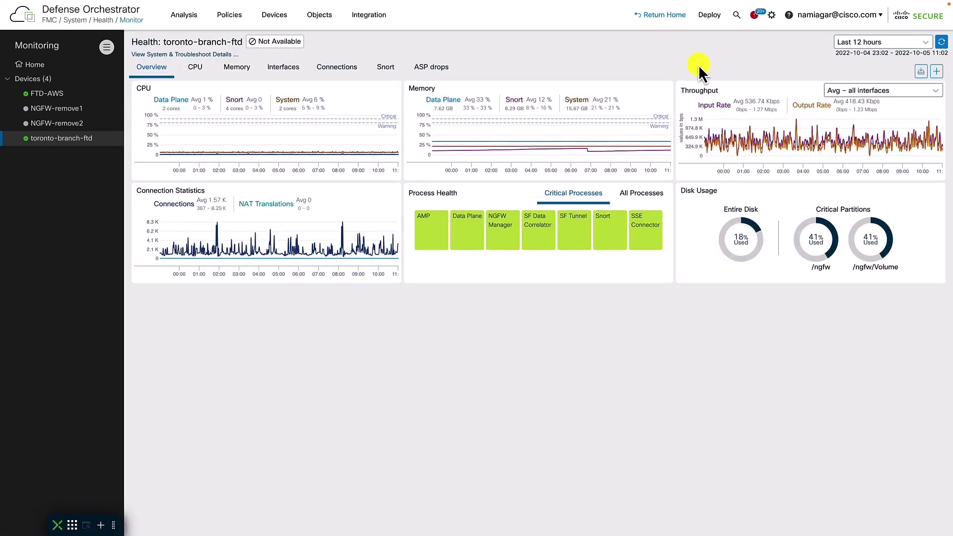
Return to the home page, open the Migrate FTD to Cloud jobs and review the actions offered for the existing job.
click(668, 20)
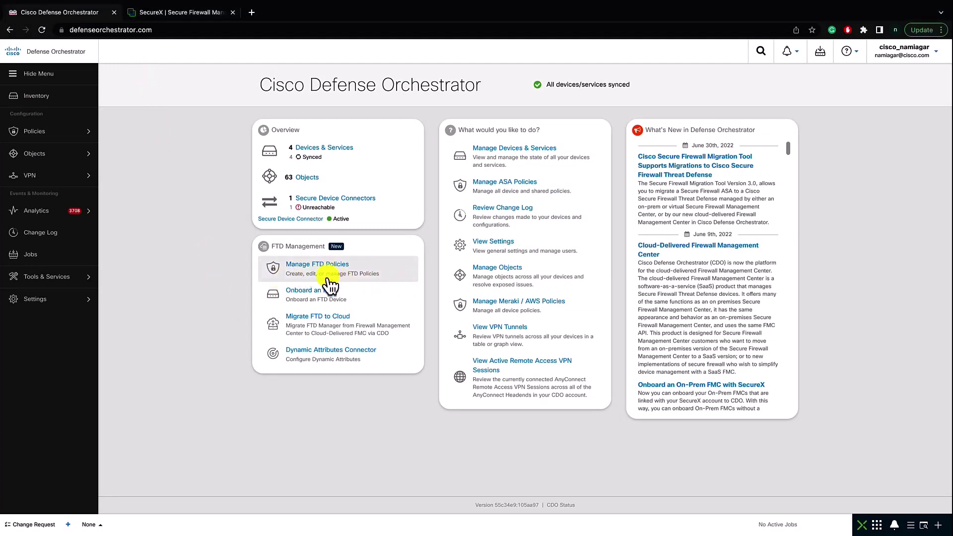
click(330, 323)
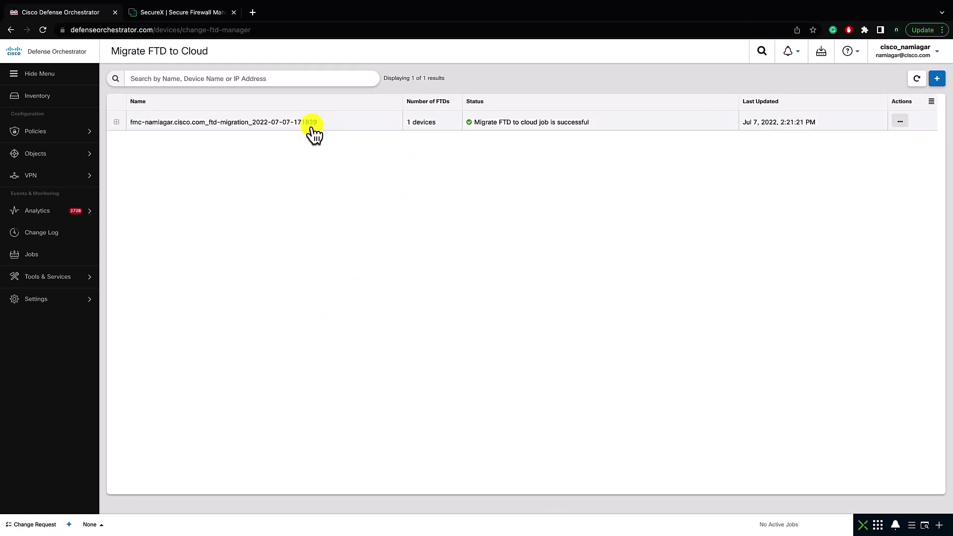
click(900, 124)
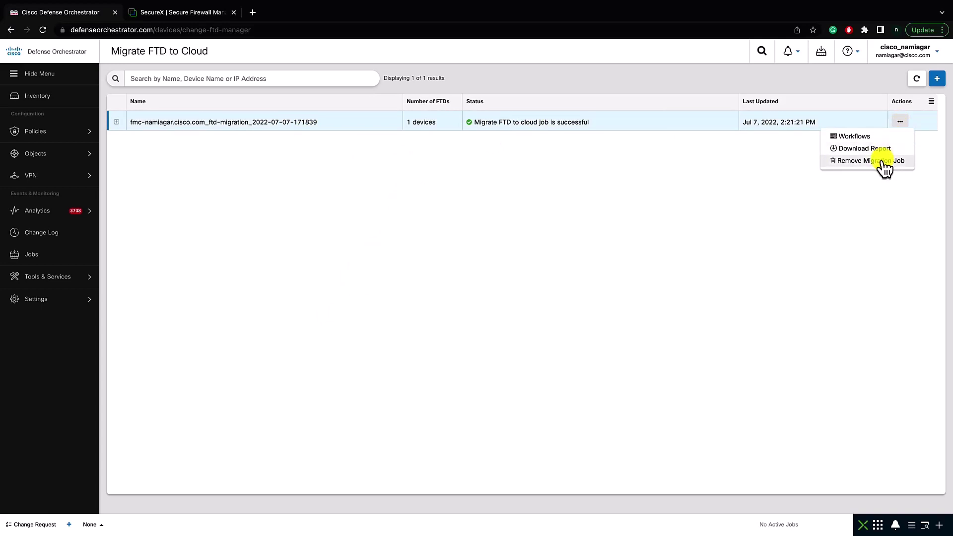
click(860, 246)
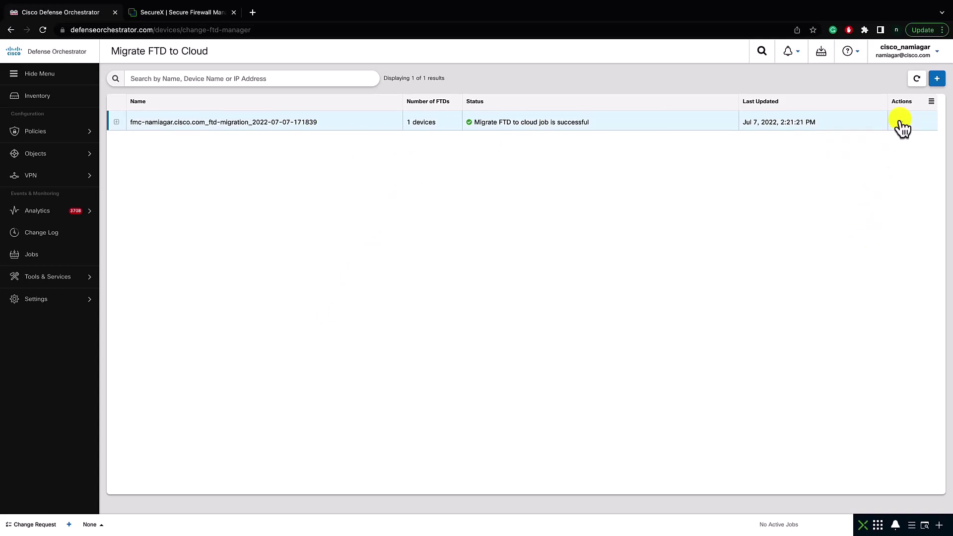
Start a new FTD-to-cloud migration and check which OnPrem FMCs are available for selection.
click(938, 79)
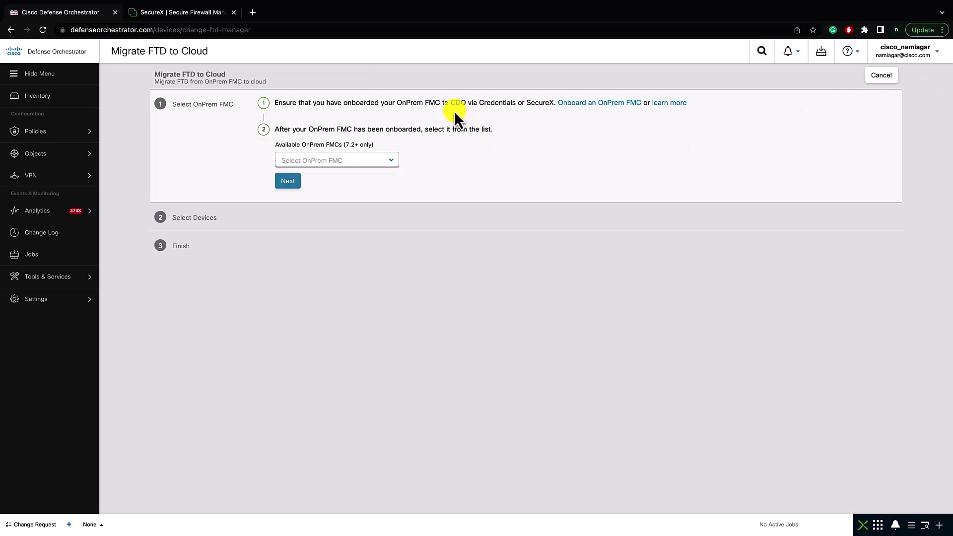
click(385, 160)
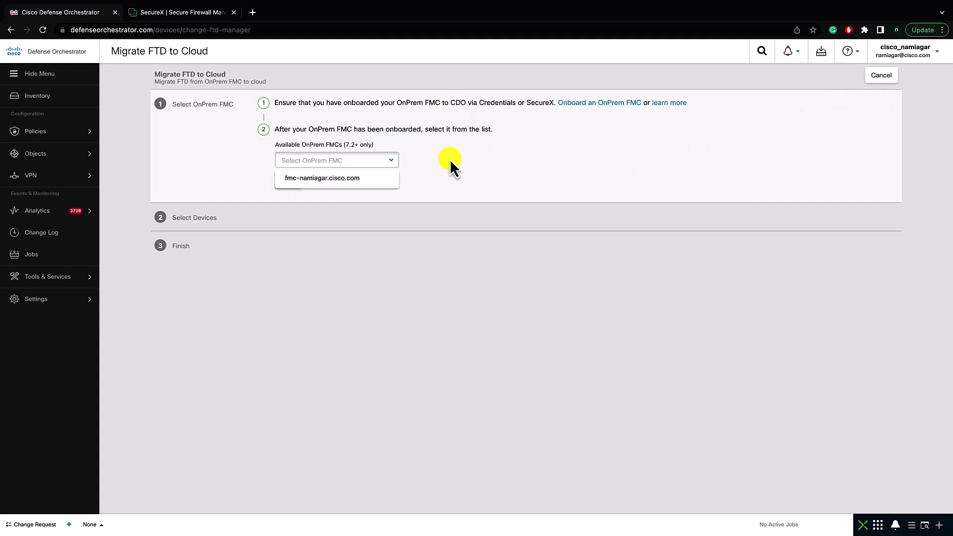
click(451, 161)
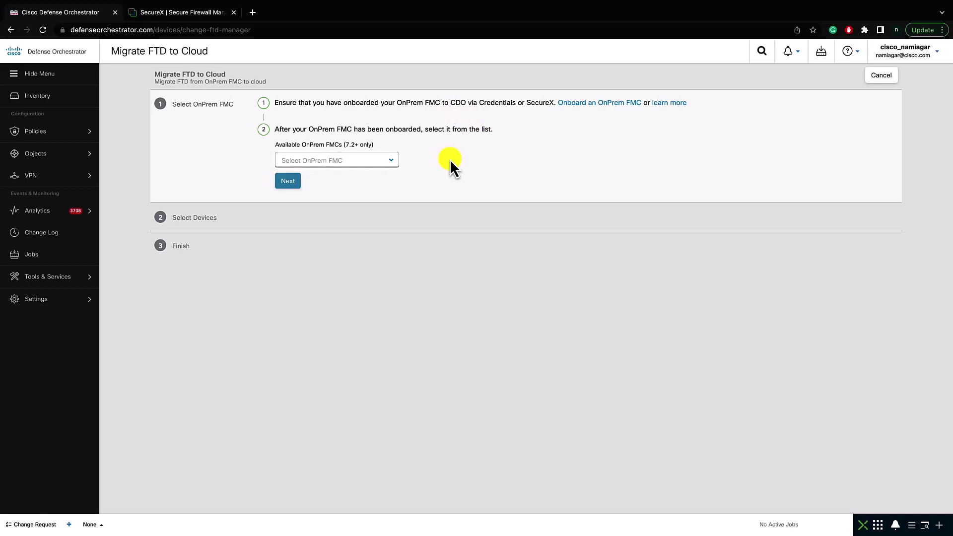
Start onboarding an OnPrem FMC using SecureX, and check the SecureX integration settings in the Firewall Management Center.
click(572, 106)
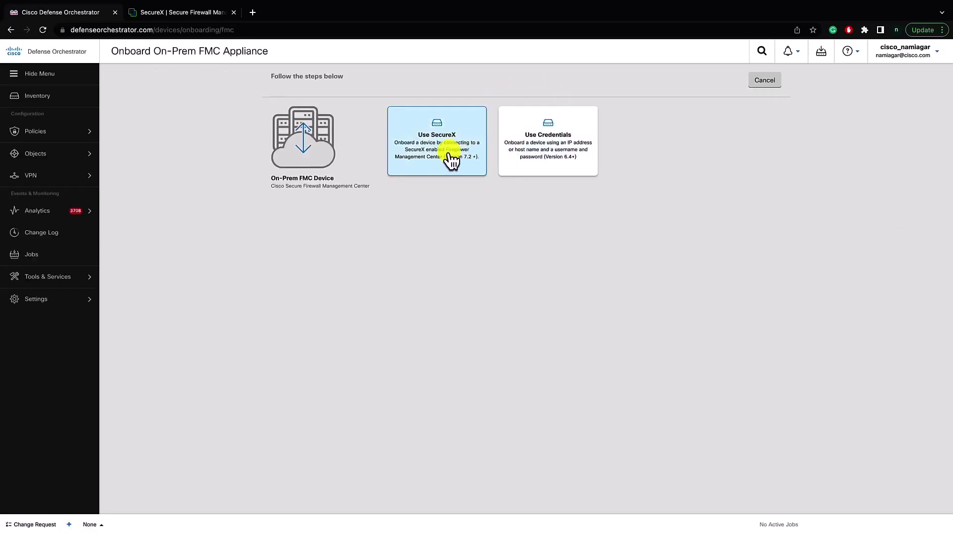
click(452, 160)
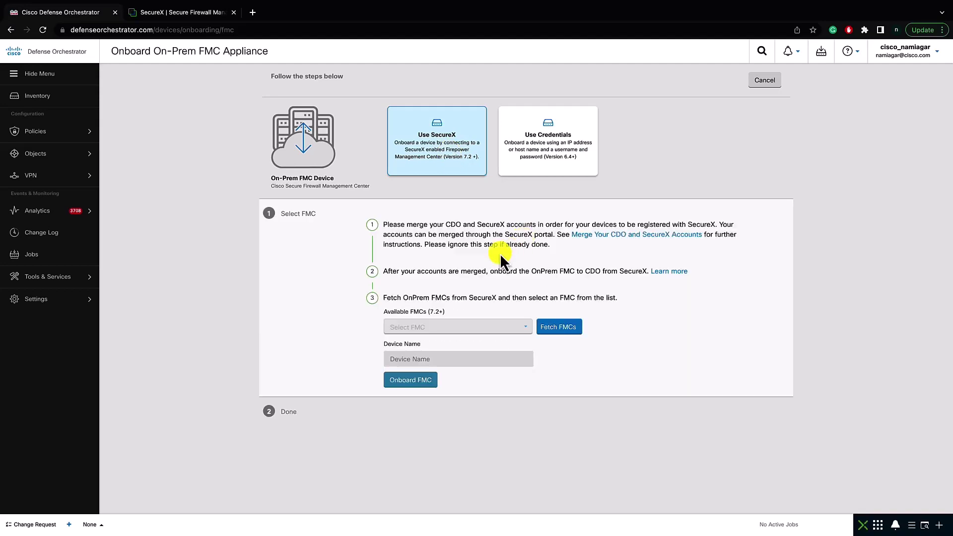
click(192, 13)
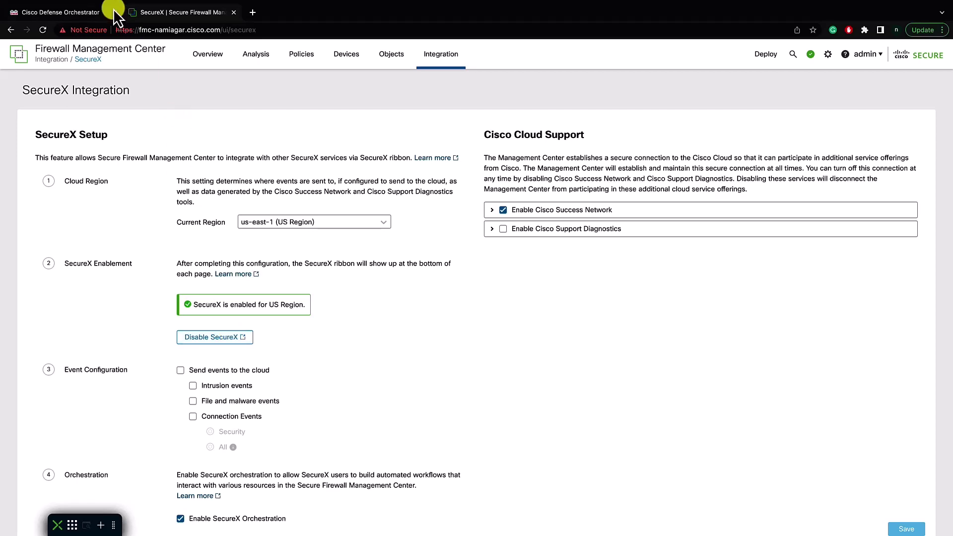
click(90, 10)
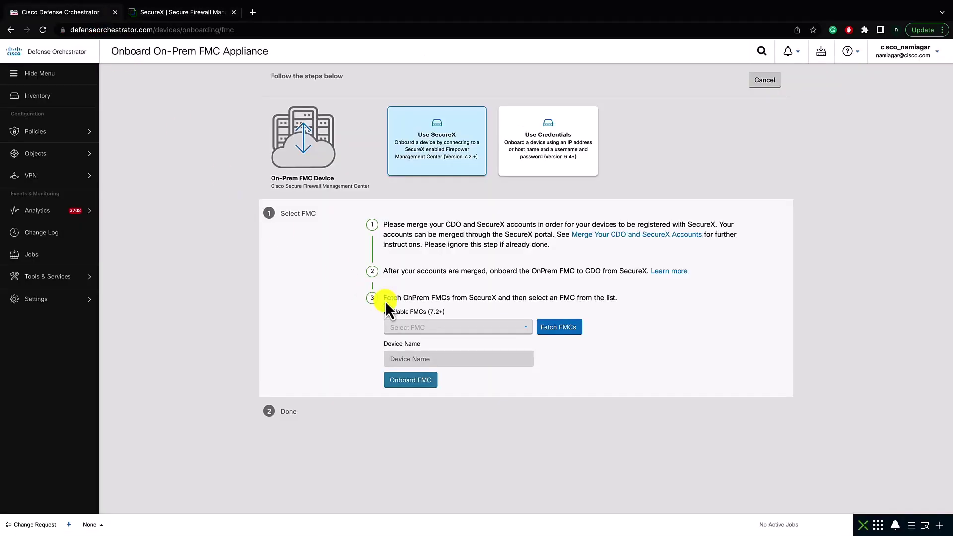
Fetch the FMCs from SecureX, onboard IFT-FMC7 and go to its entry in the device inventory.
click(556, 326)
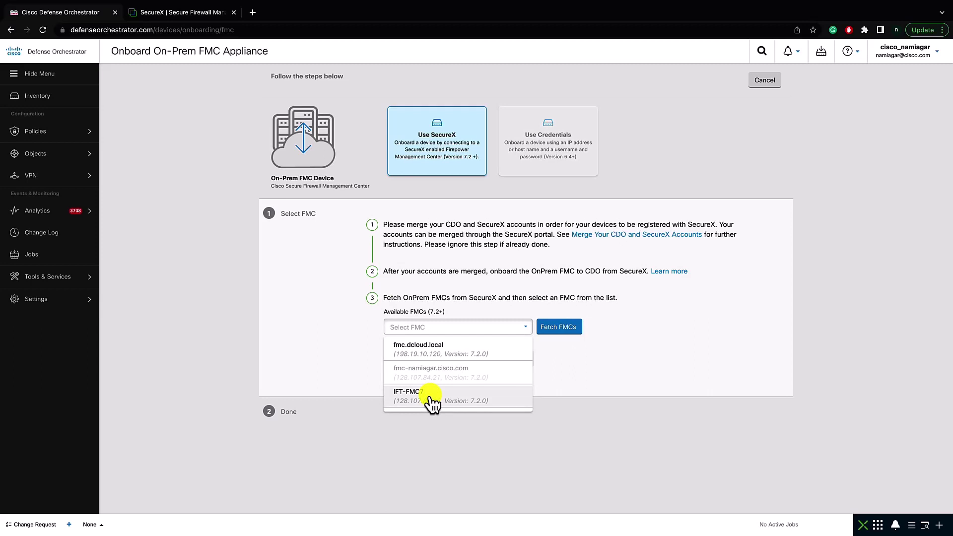
click(431, 395)
click(424, 382)
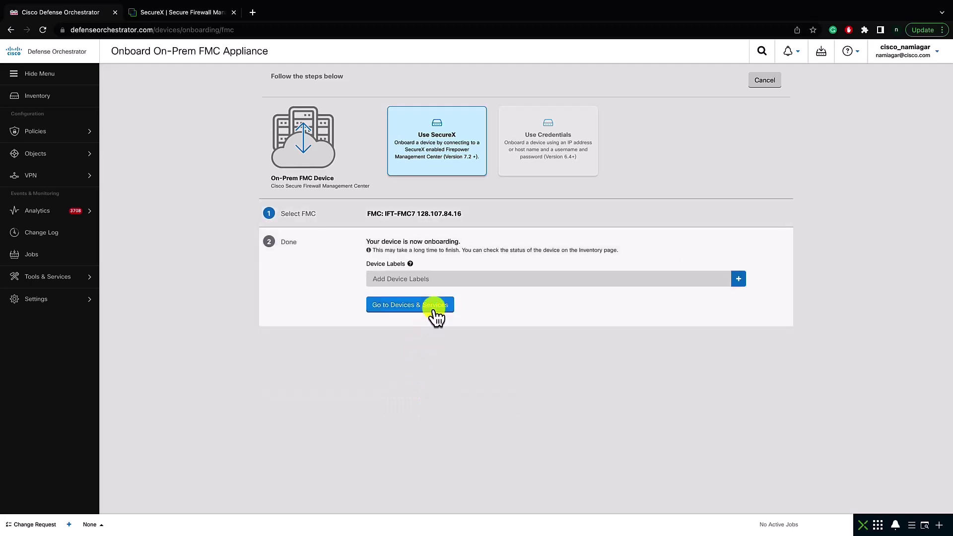
click(435, 306)
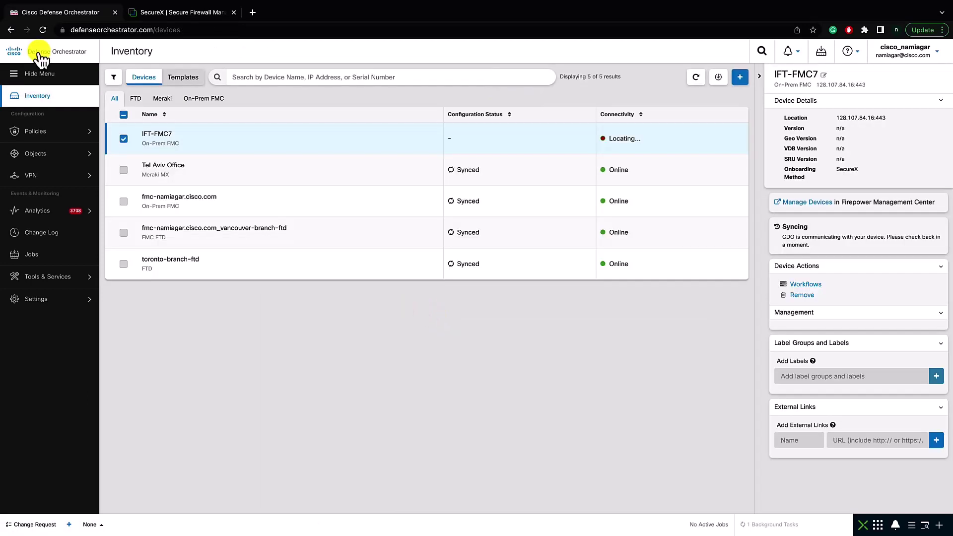
Start a new FTD-to-cloud migration from the home page, choose the cisco.com OnPrem FMC and continue to device selection.
click(41, 59)
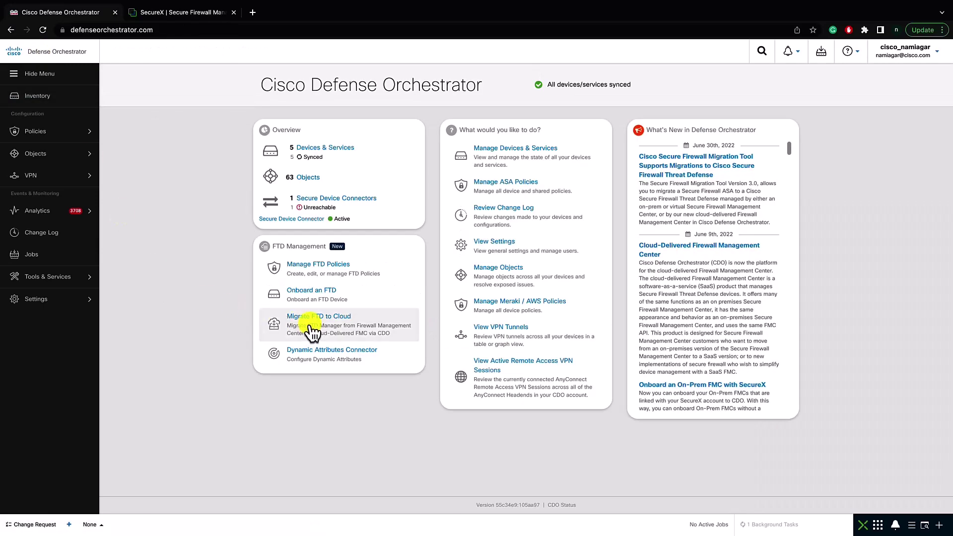
click(301, 321)
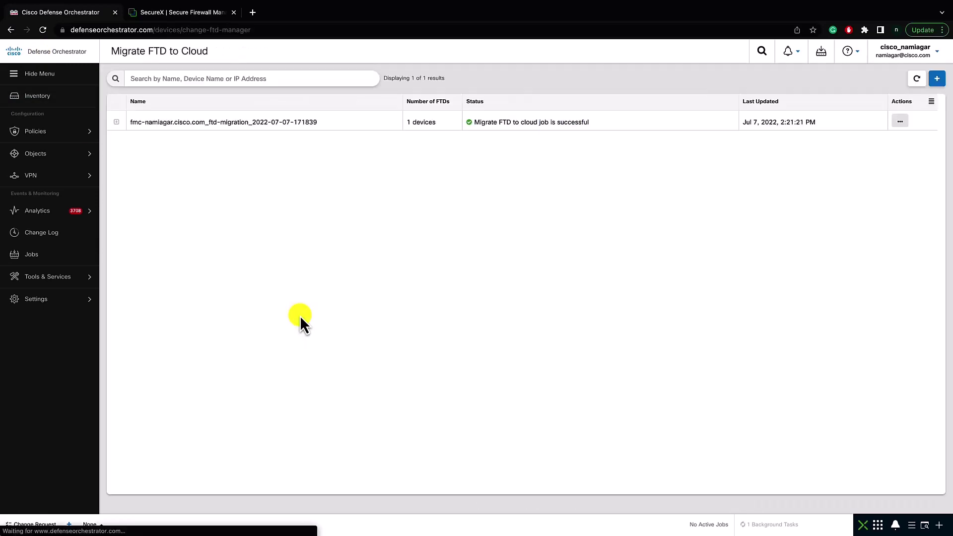
click(937, 79)
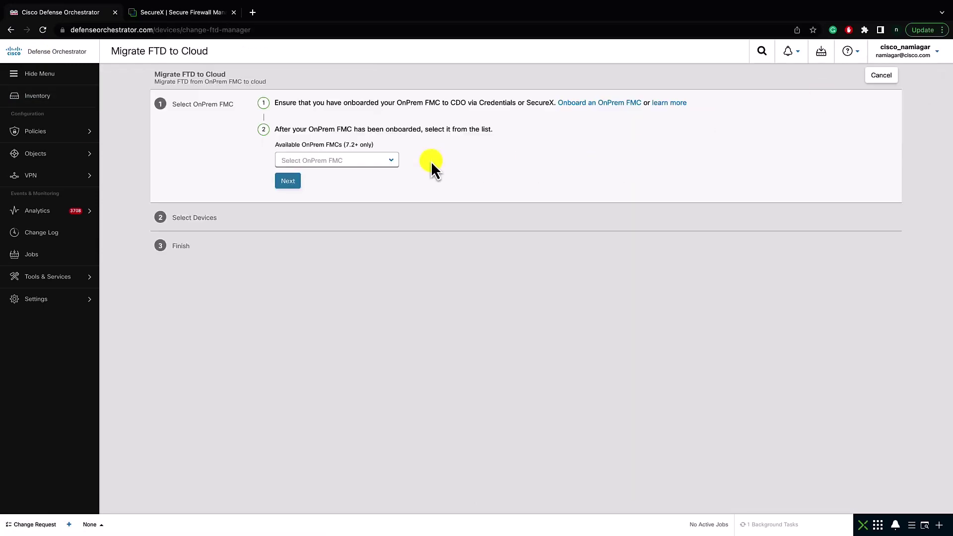
click(391, 162)
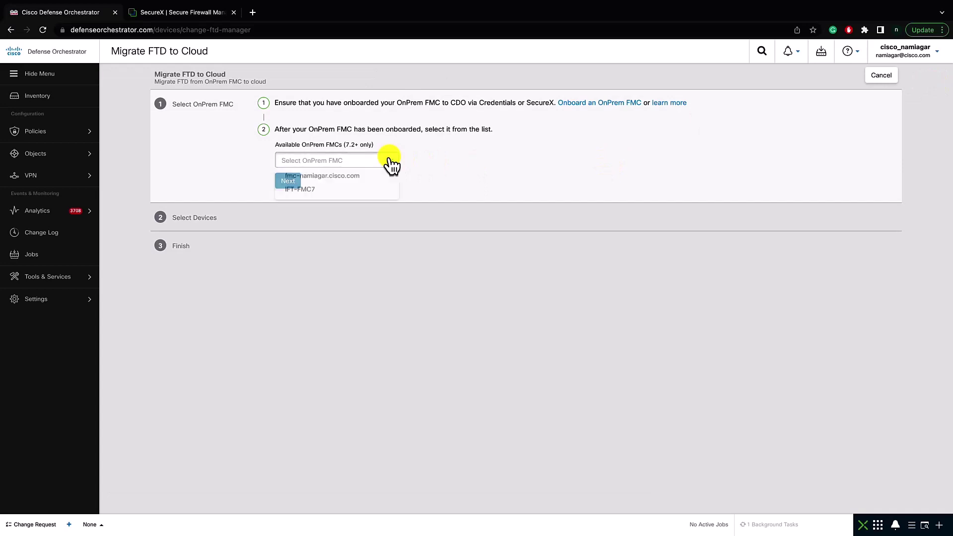
click(352, 178)
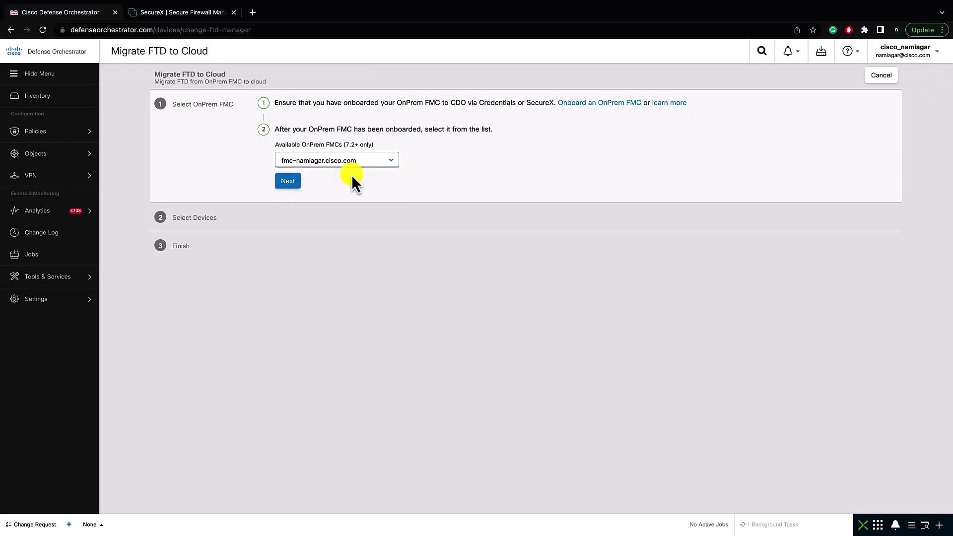
click(293, 182)
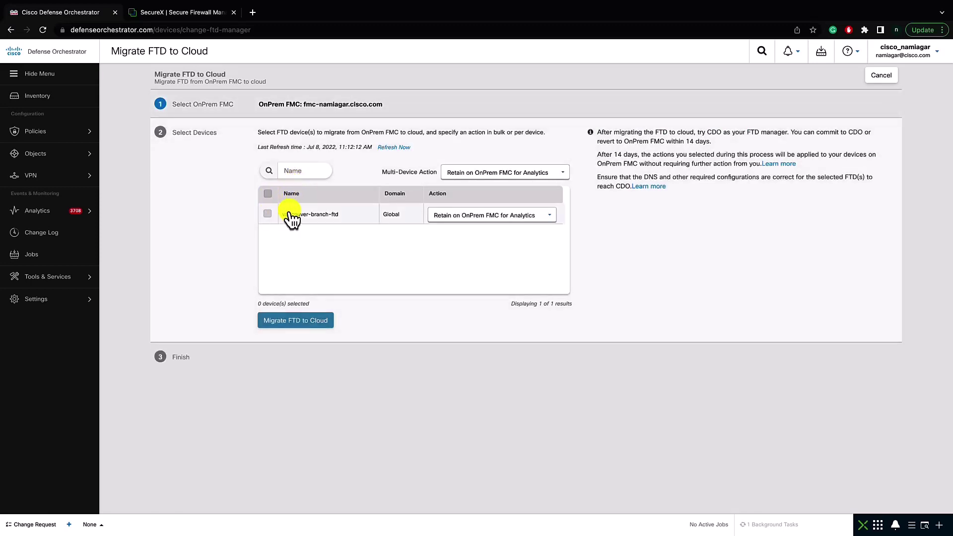
Set the migration action for vancouver-branch-ftd to Retain on OnPrem FMC for Analytics.
click(471, 221)
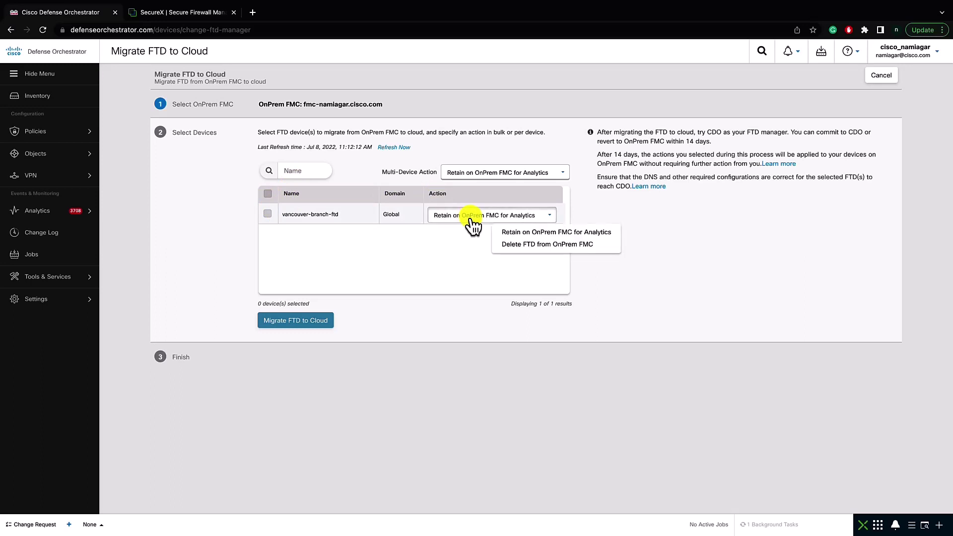
click(508, 233)
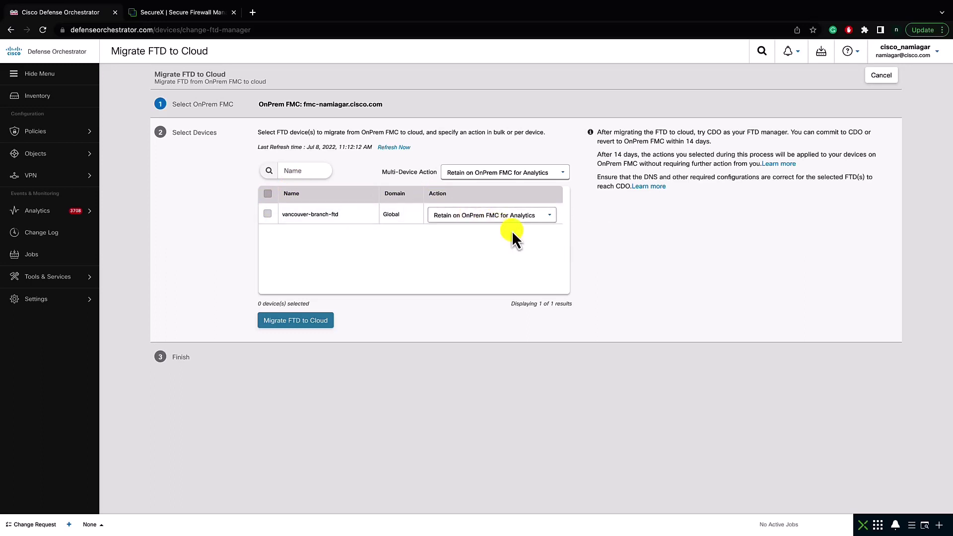
Migrate vancouver-branch-ftd to the cloud and expand its new migration job in the progress list.
click(269, 215)
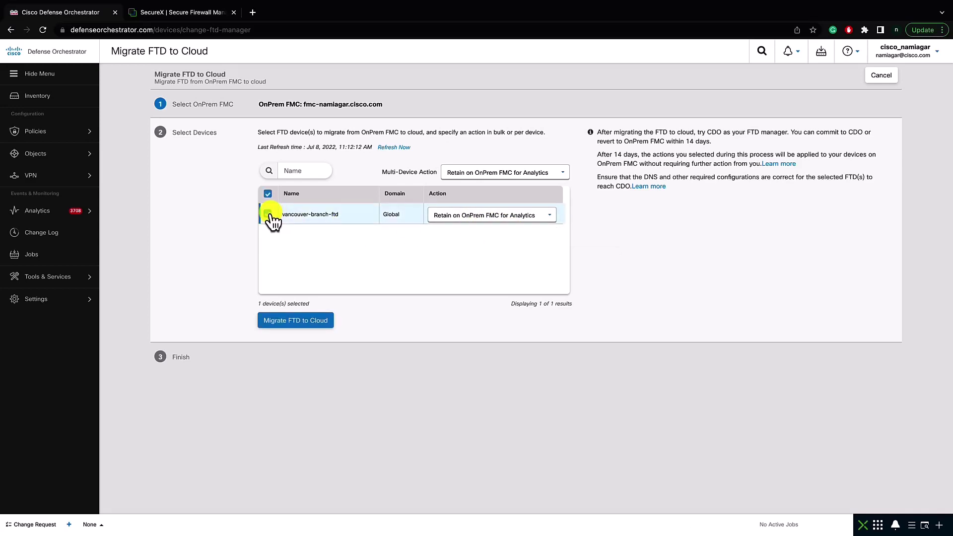
click(322, 322)
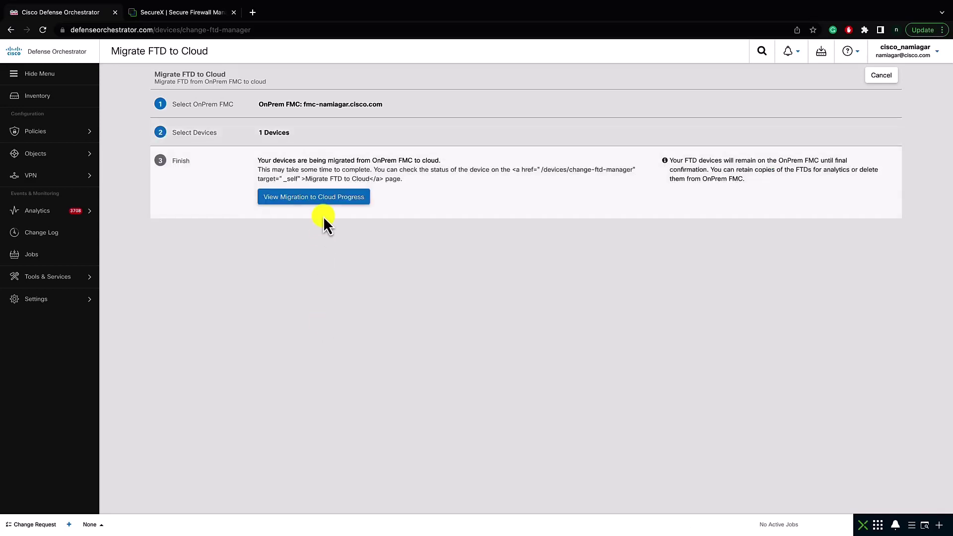
click(325, 198)
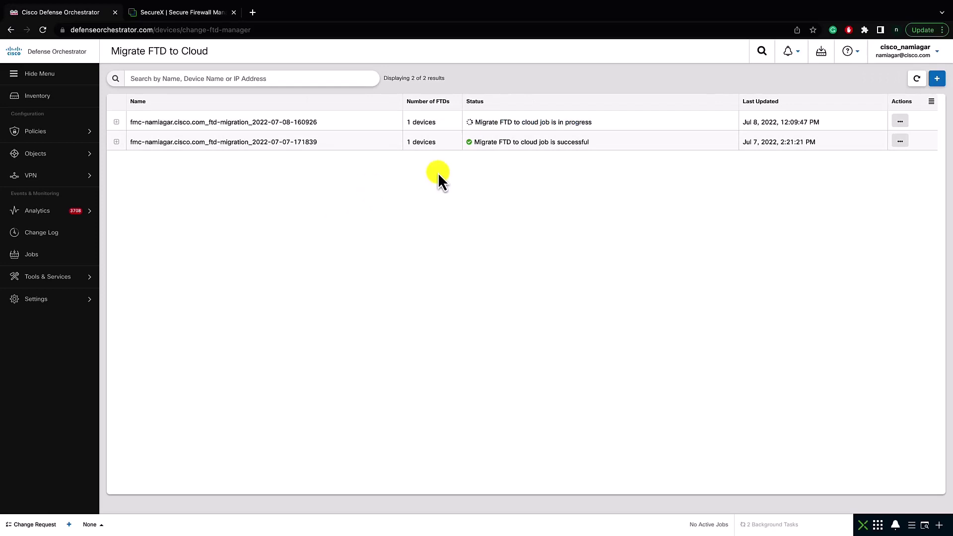
click(118, 122)
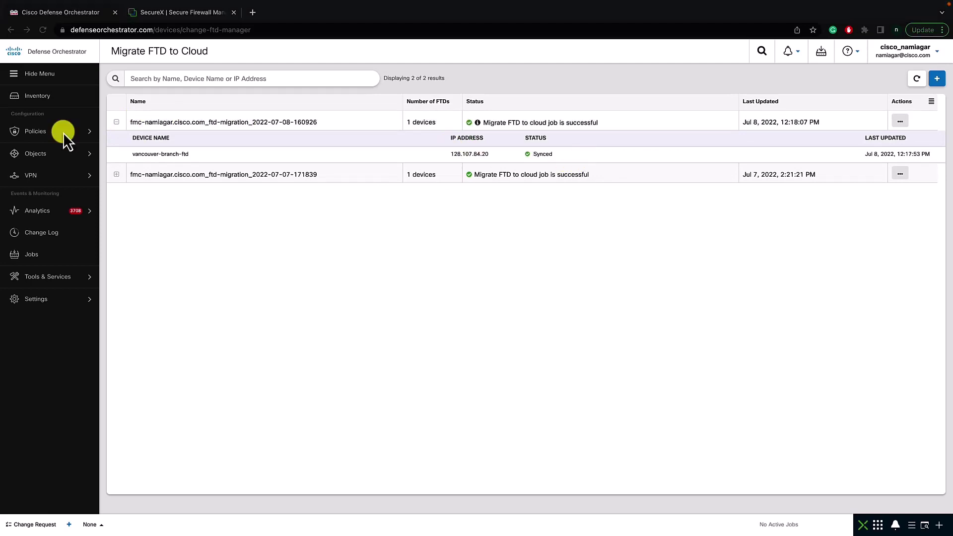
Go to the FTD policies in the cloud-delivered FMC and check vancouver-branch-ftd in the device management list.
click(58, 132)
click(127, 154)
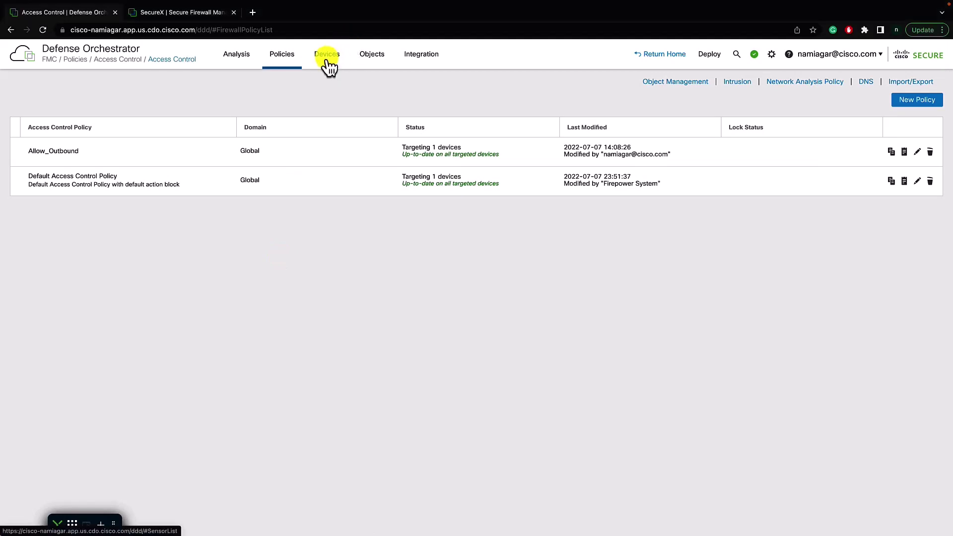
mouse_move(329, 64)
click(330, 86)
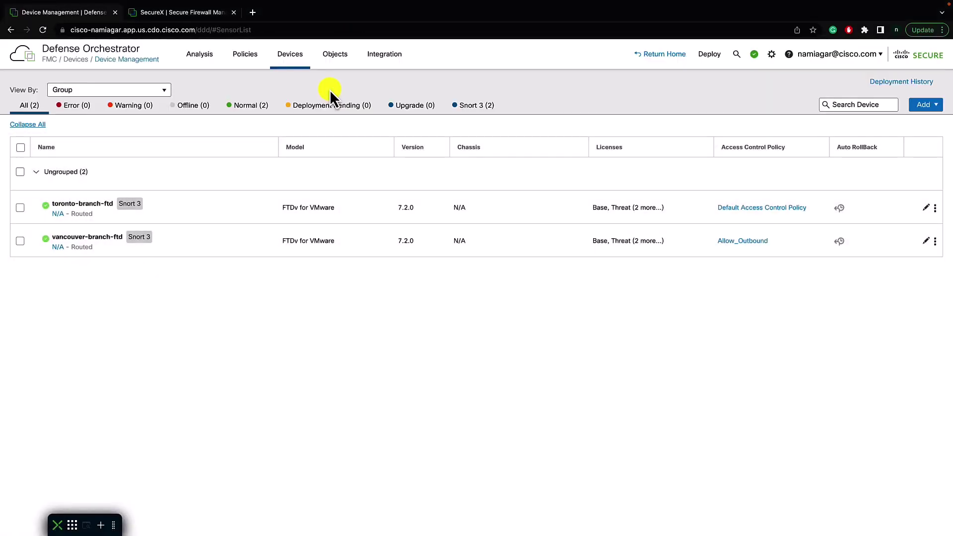
mouse_move(113, 248)
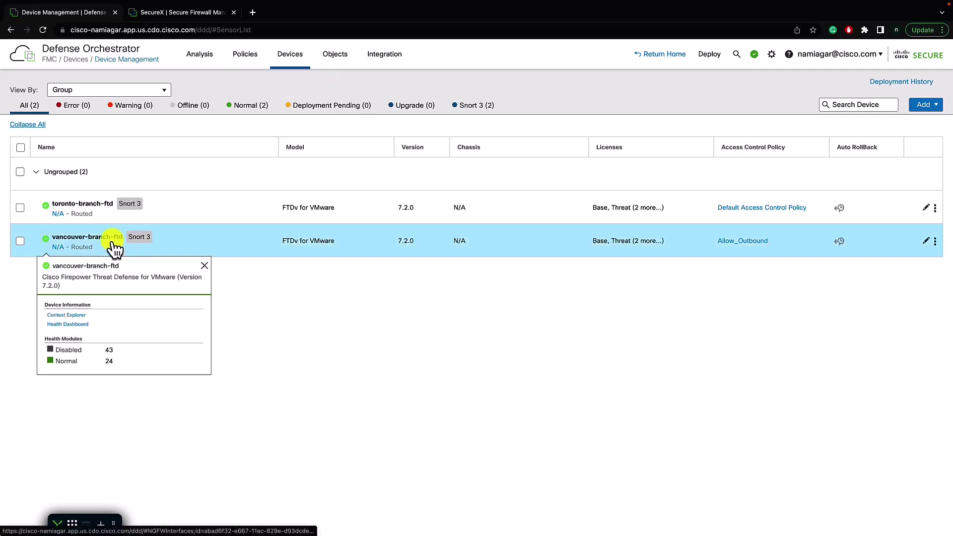
mouse_move(114, 217)
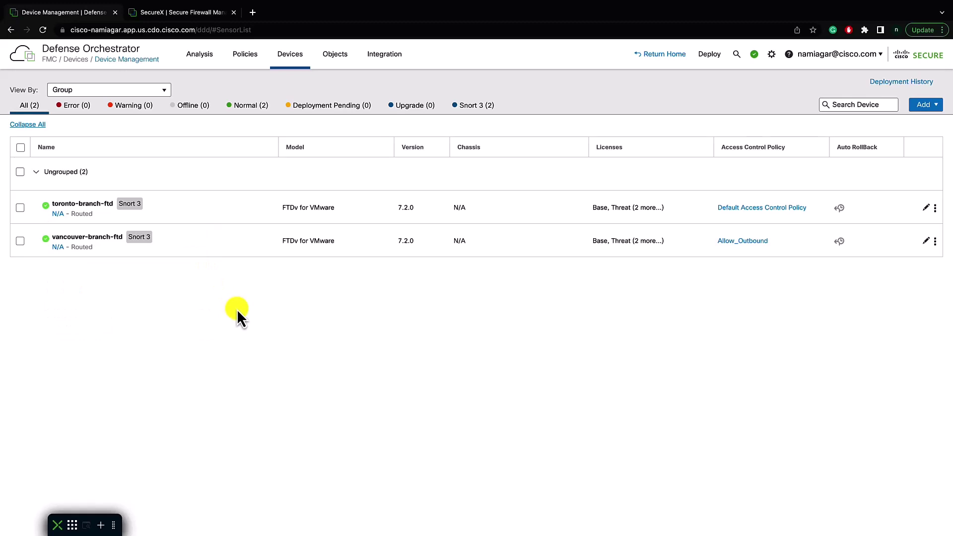
Review the commit options for vancouver-branch-ftd in the 2022-07-08 migration job, and leave without committing.
click(661, 50)
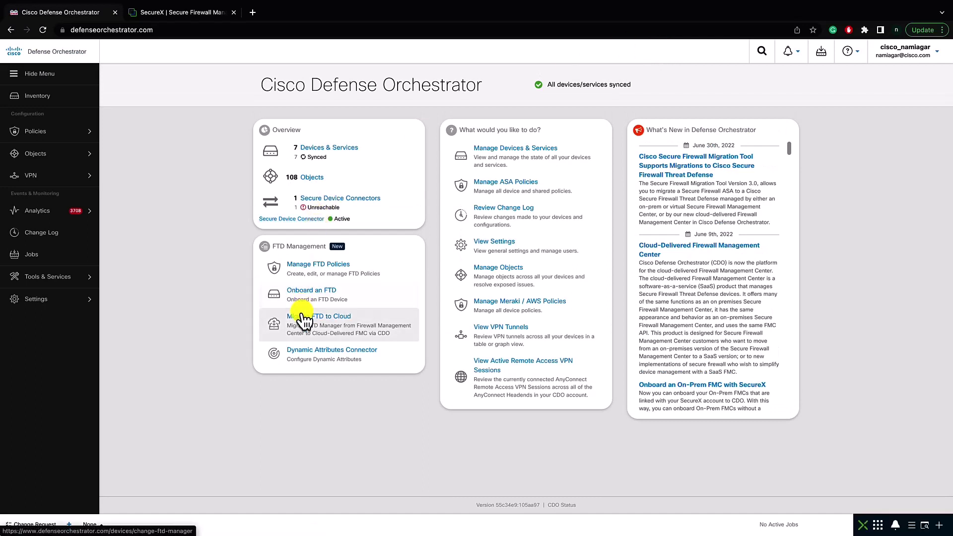
click(304, 317)
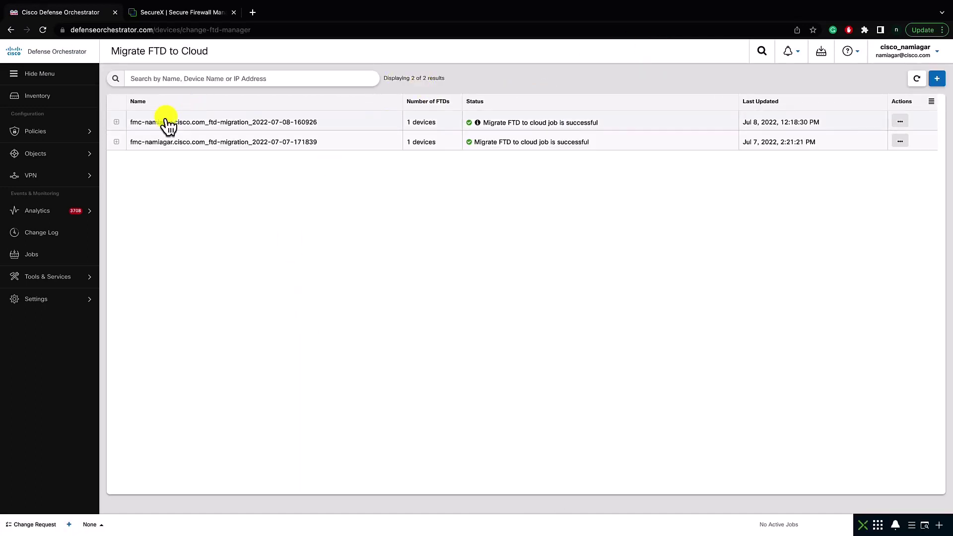
click(902, 122)
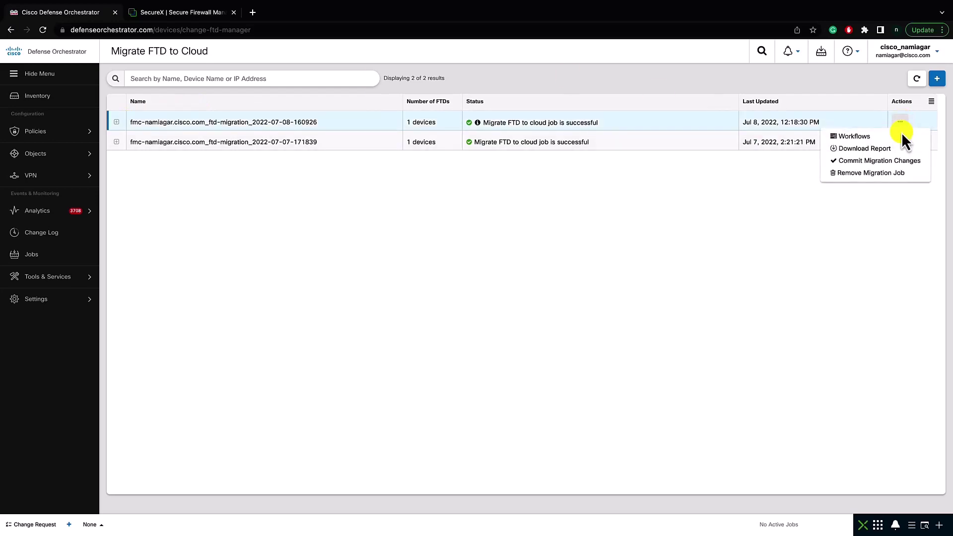
click(887, 160)
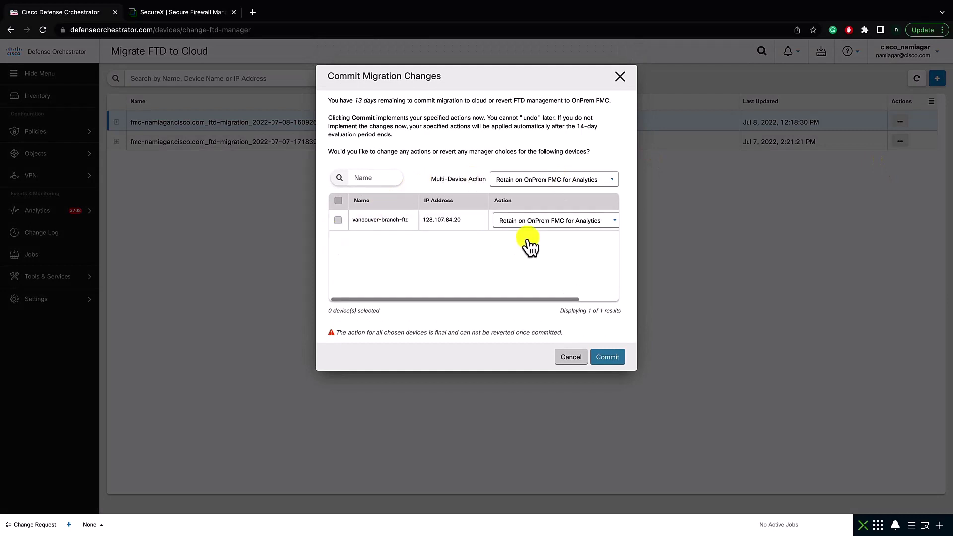
click(532, 228)
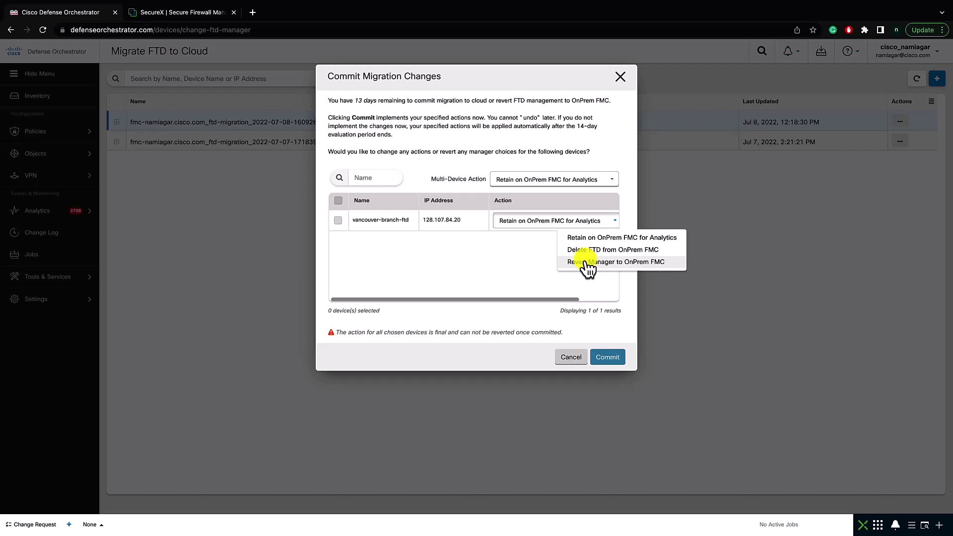
click(570, 358)
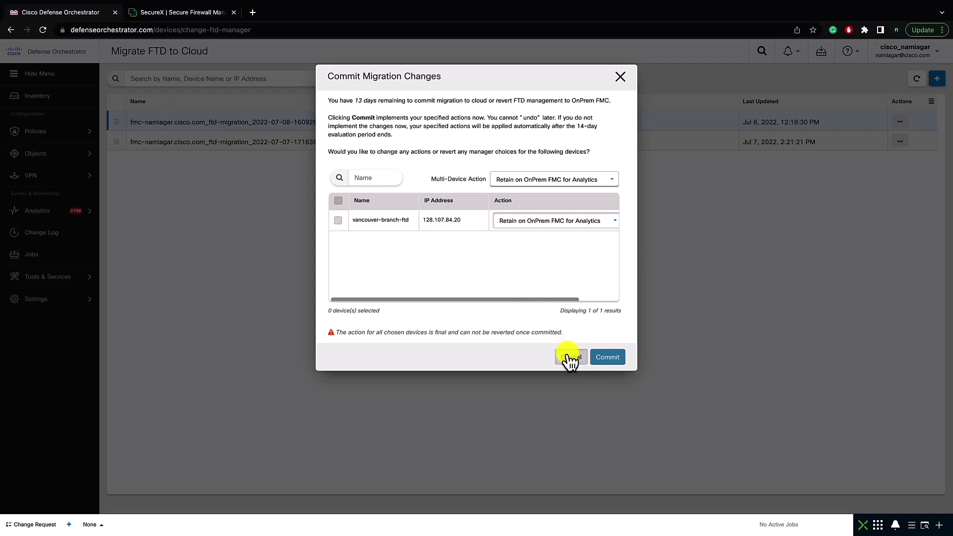
click(570, 358)
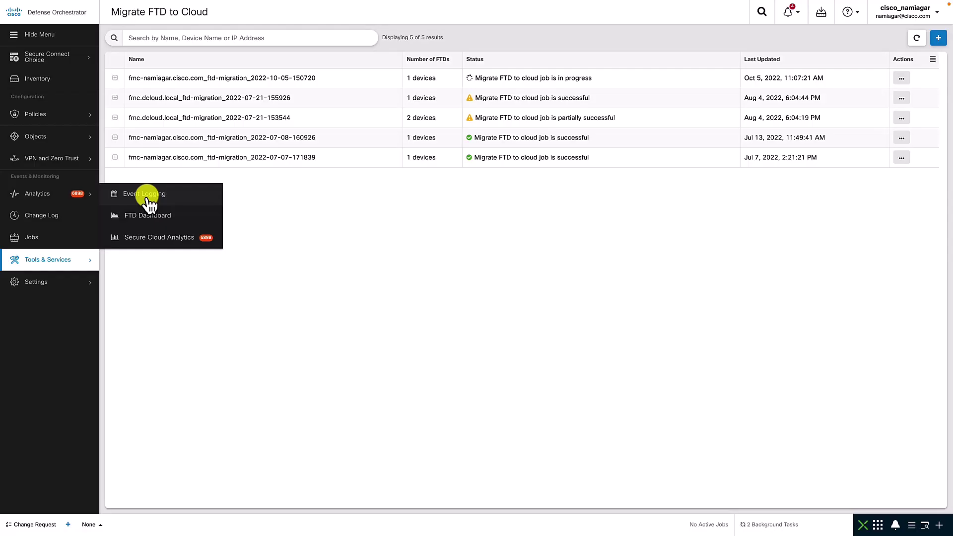
View the historical event log, and examine the Threats, Network and Status views of the FTD Dashboard.
click(147, 194)
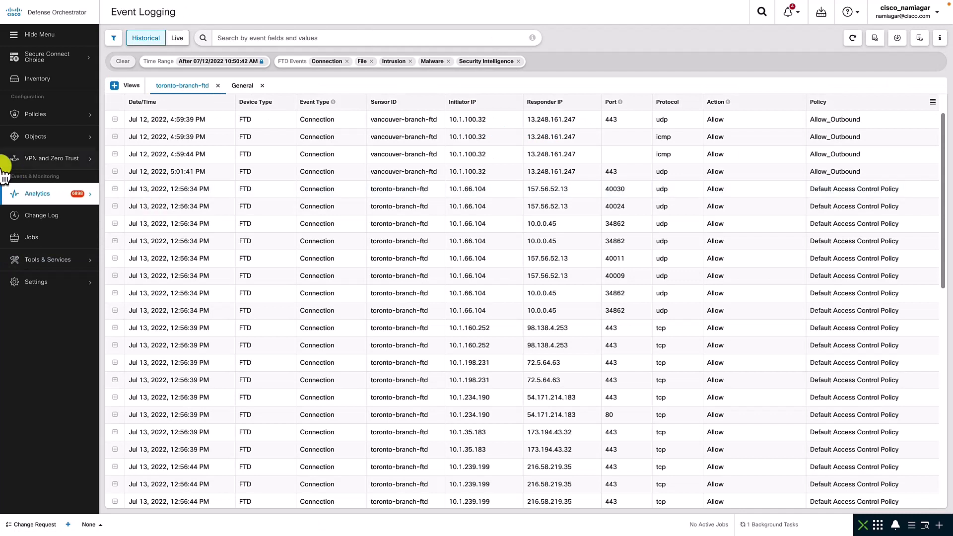
click(30, 193)
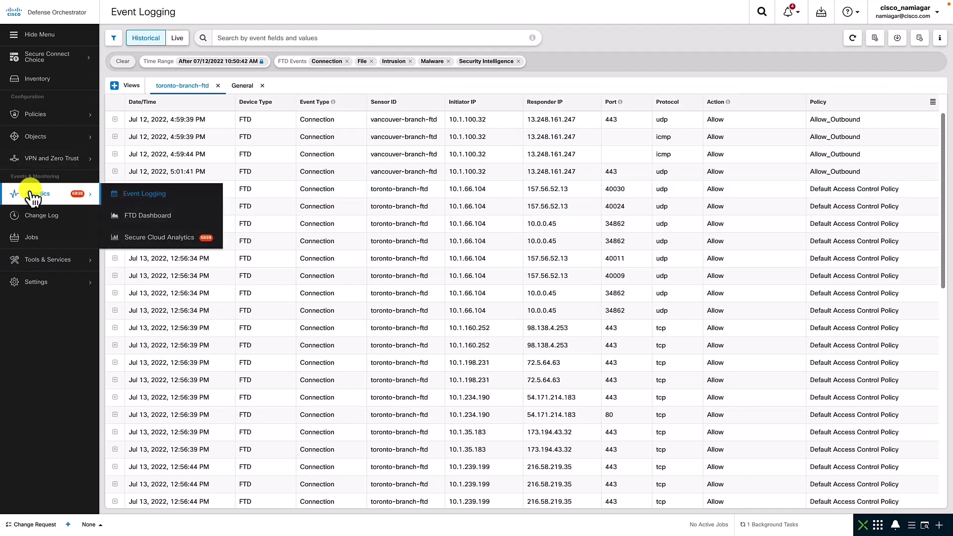
click(114, 216)
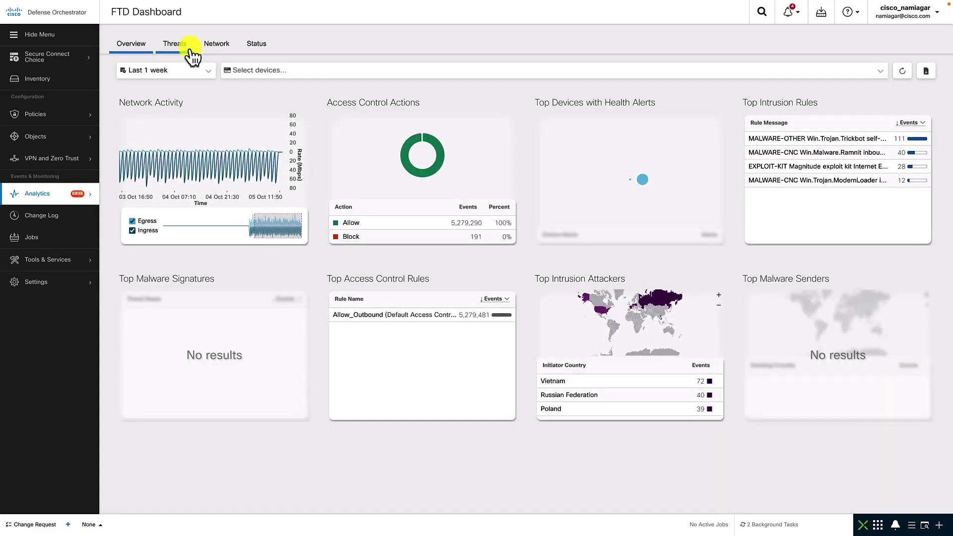
click(191, 50)
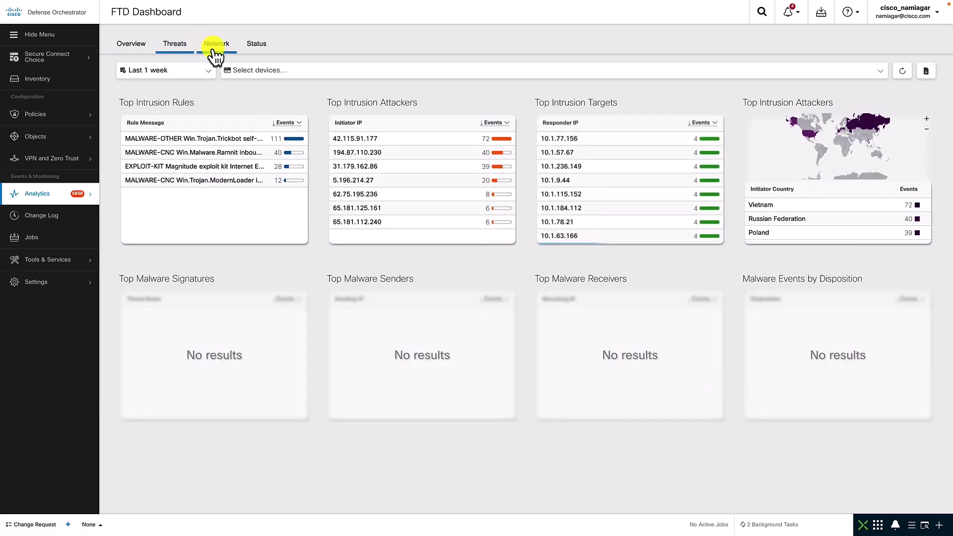
click(214, 49)
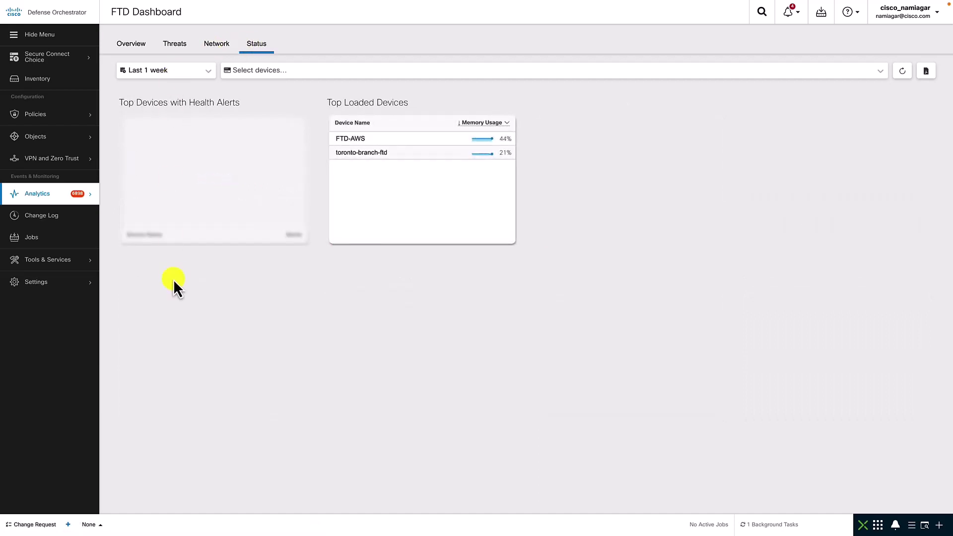
Return to Event Logging and show the live events.
click(47, 195)
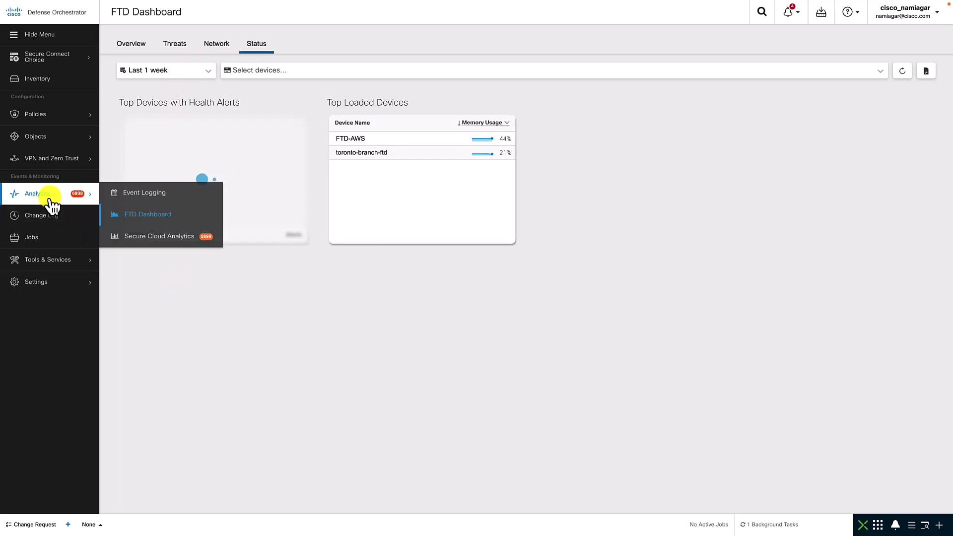
click(136, 194)
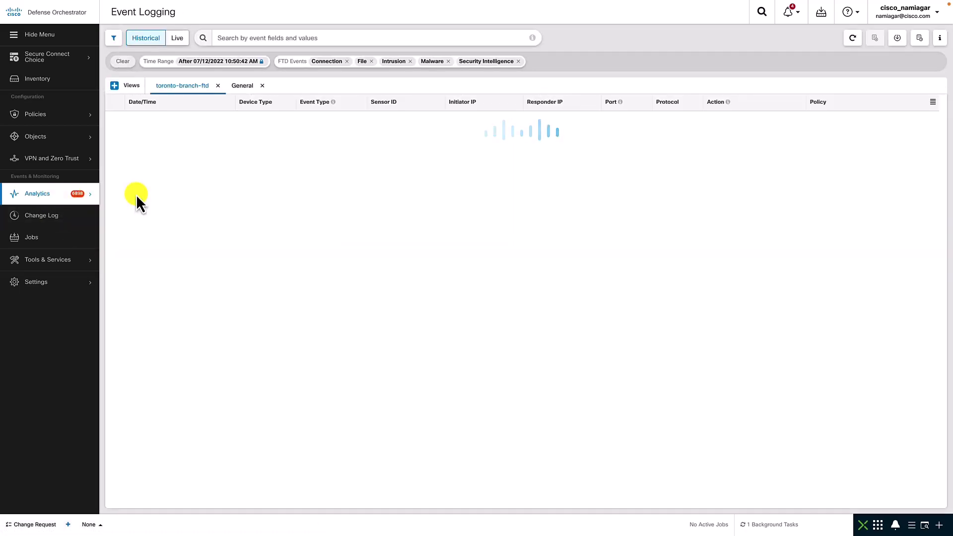
click(180, 41)
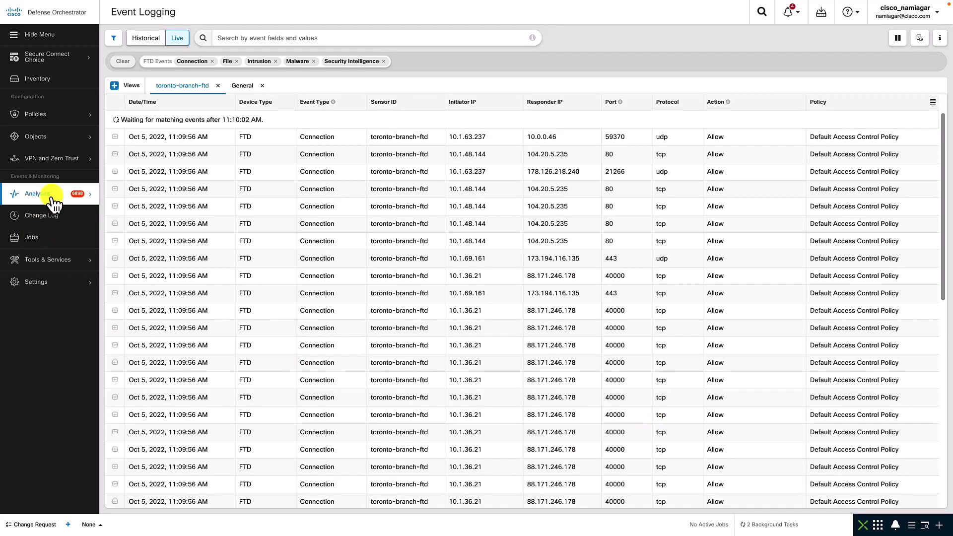
Examine the Secure Cloud Analytics dashboard from the alerts overview to the high-risk countries, and show the alerts list.
mouse_move(44, 199)
click(129, 237)
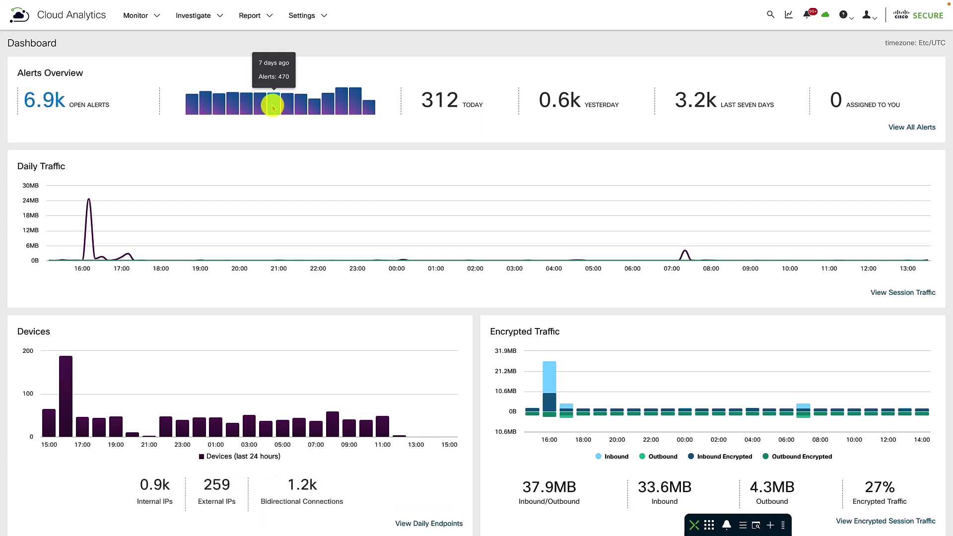
scroll(266, 262, down, 5)
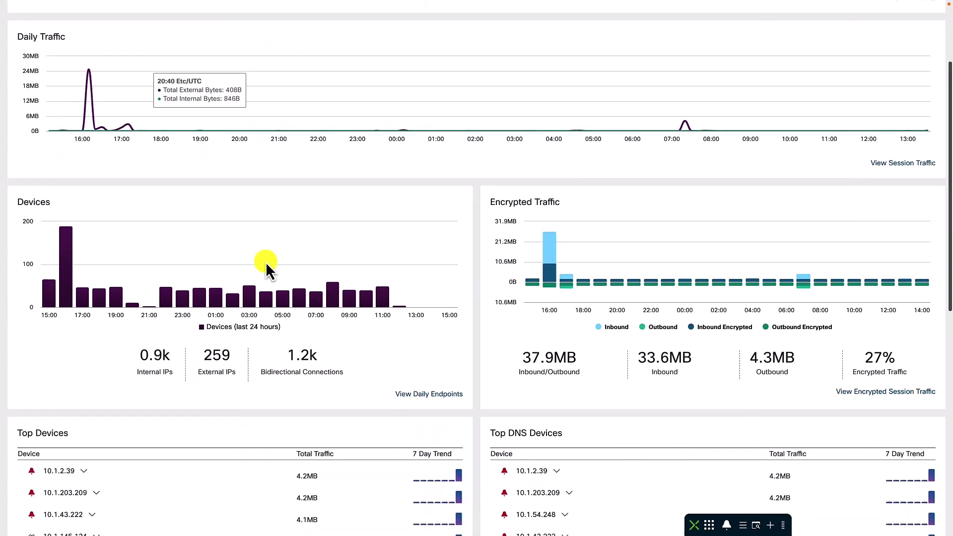
scroll(266, 261, down, 2)
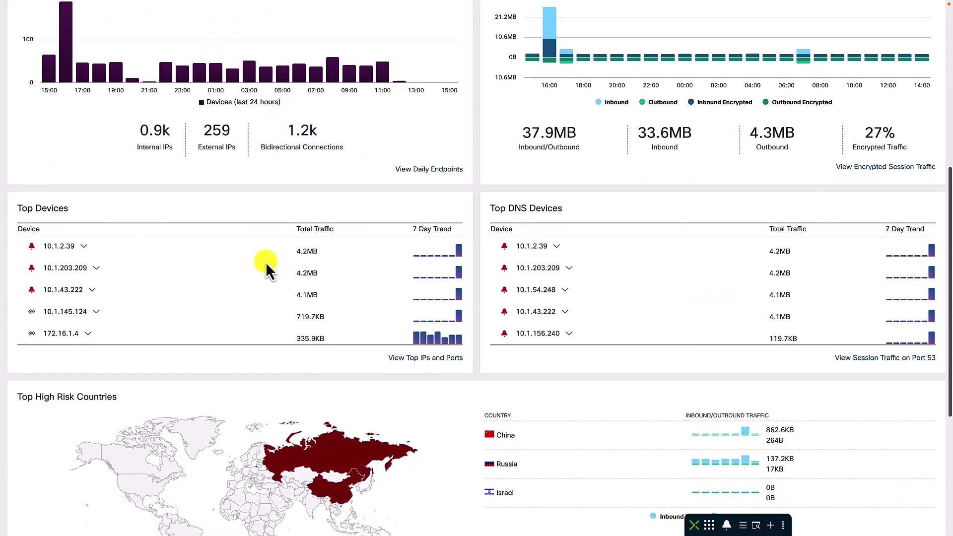
scroll(278, 272, down, 1)
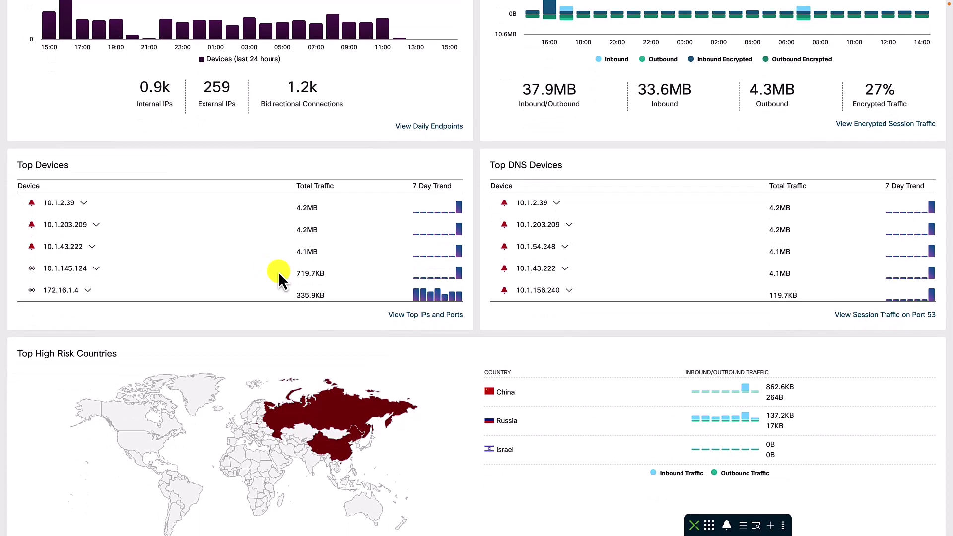
scroll(279, 272, up, 8)
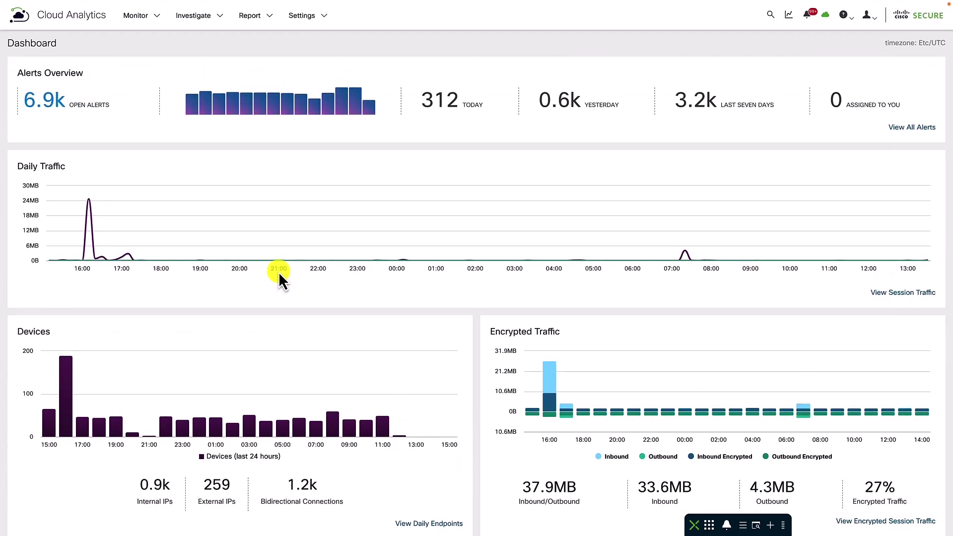
click(149, 20)
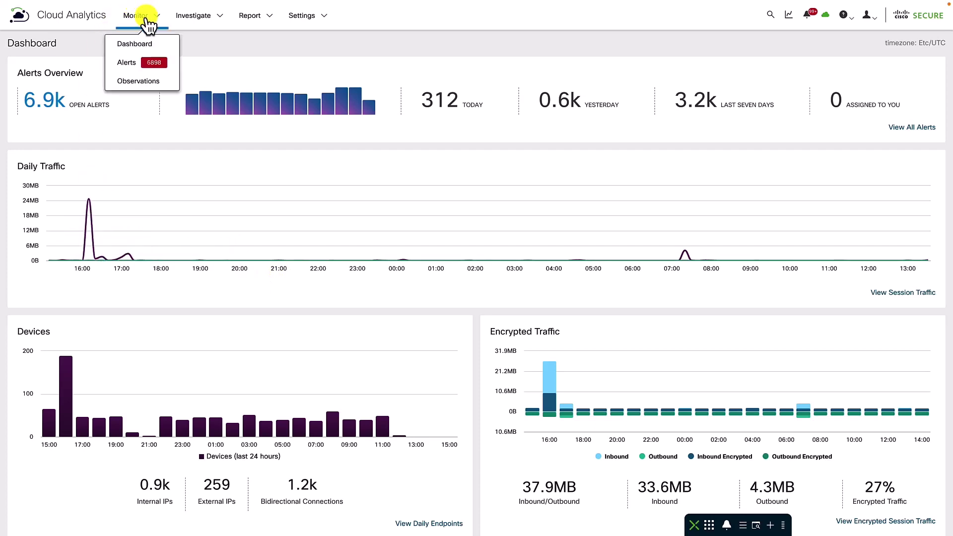
click(147, 62)
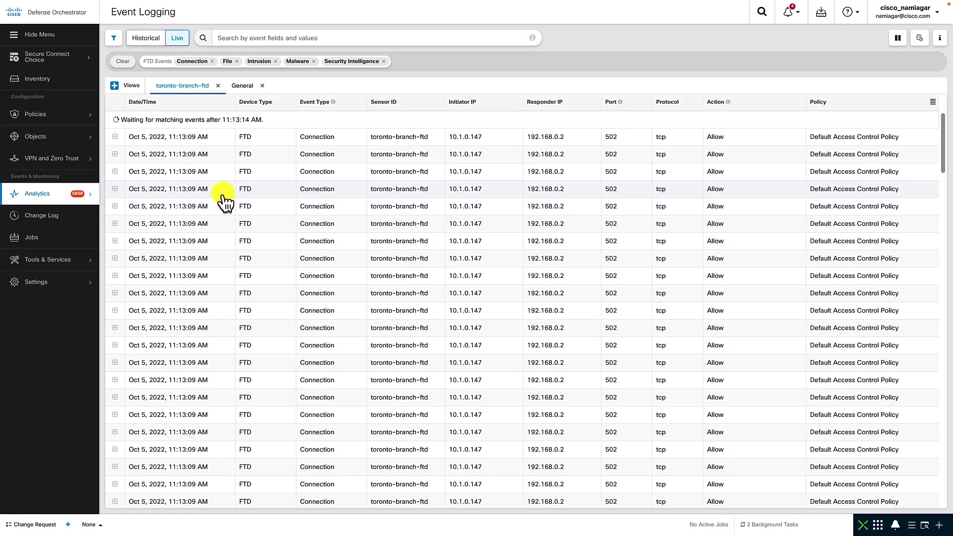
Select the cisco.com On-Prem FMC in the device inventory and open its device management in Secure Firewall Management Center.
click(56, 80)
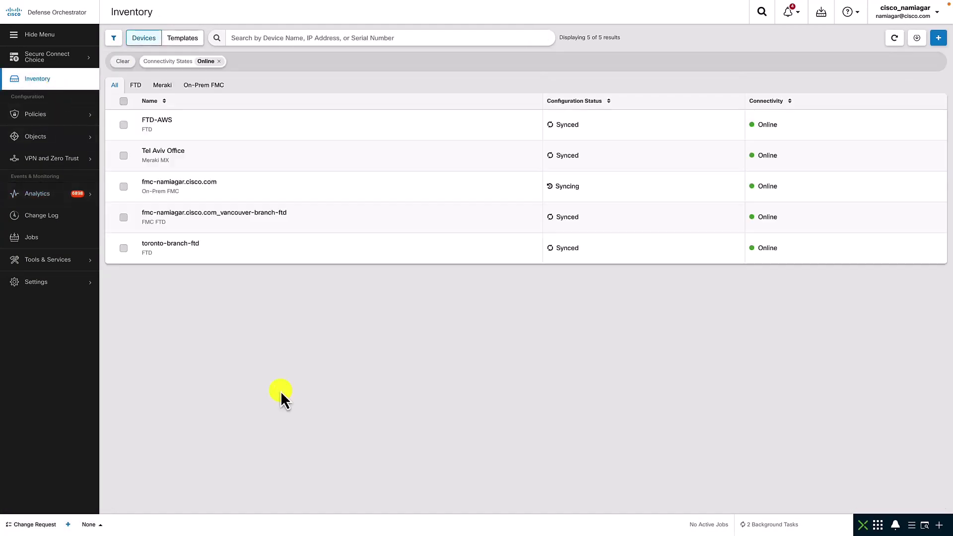
click(123, 188)
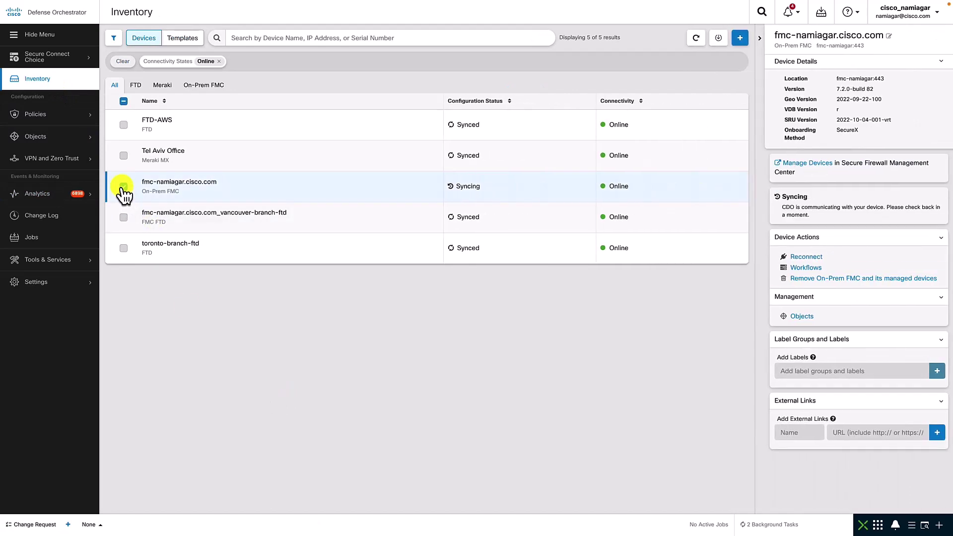
click(802, 166)
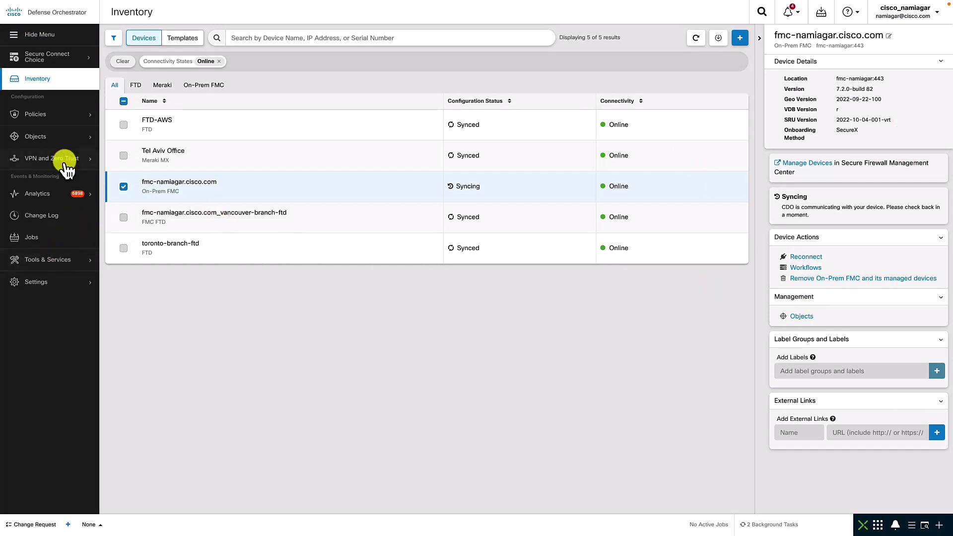
View the Dynamic Attributes Connector dashboard and open its list of connectors.
click(56, 265)
click(147, 259)
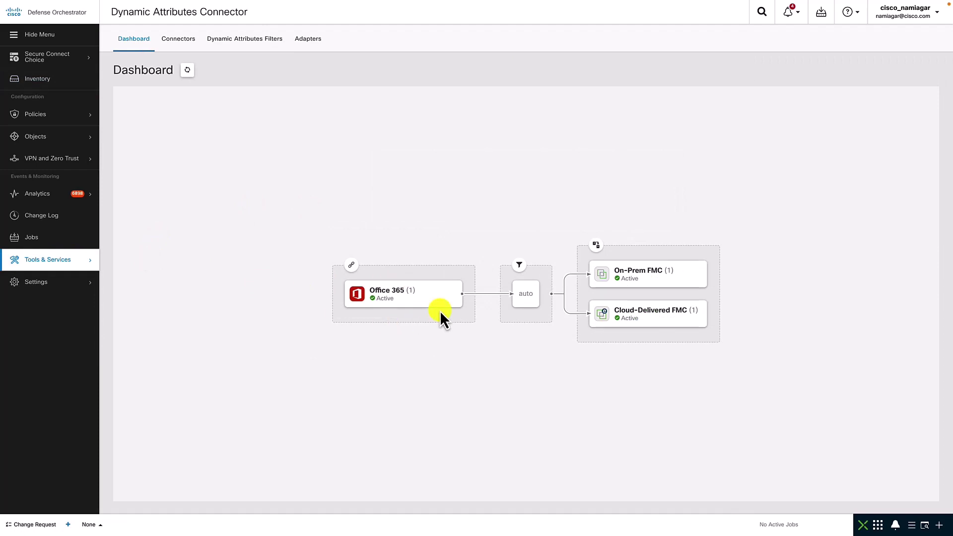
click(176, 43)
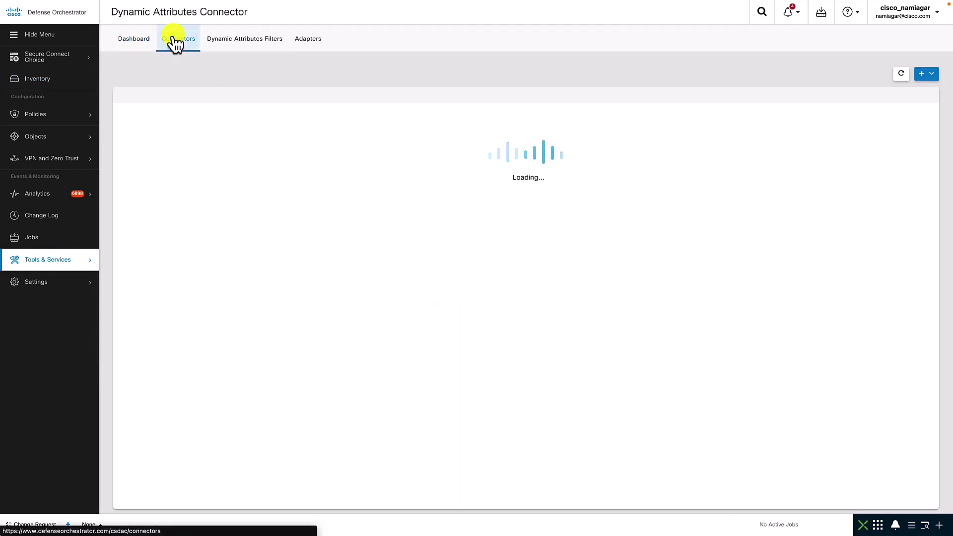
View the connector types available to add, and open the FTD access control policies.
click(927, 77)
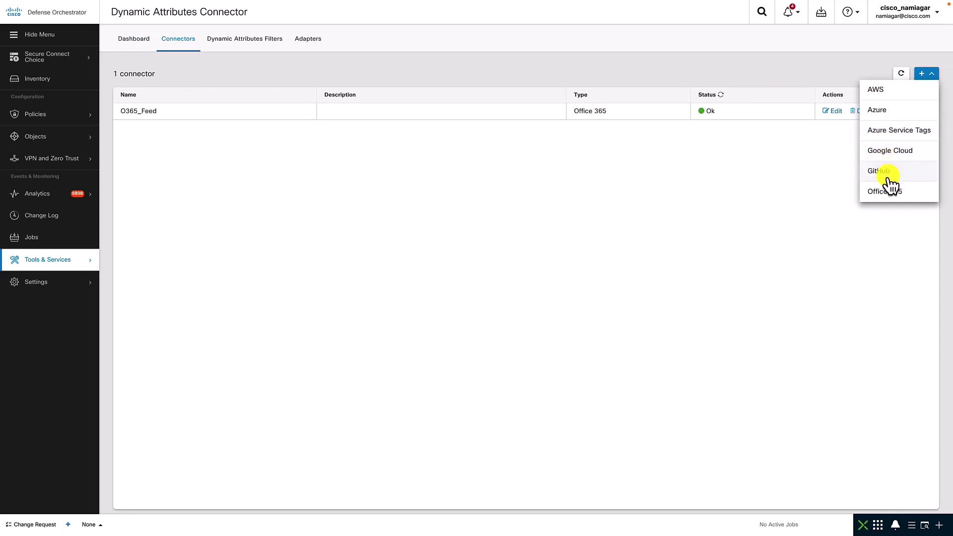
click(71, 113)
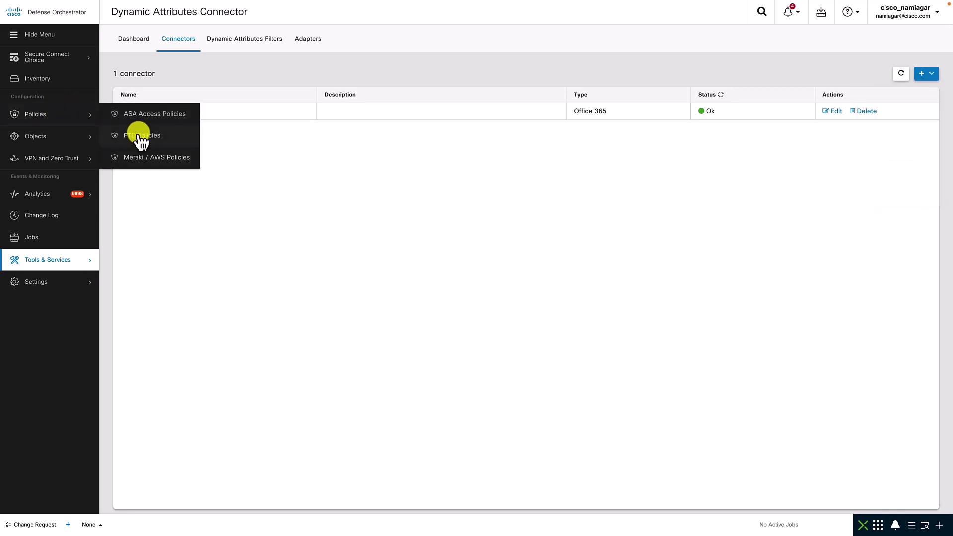
click(138, 134)
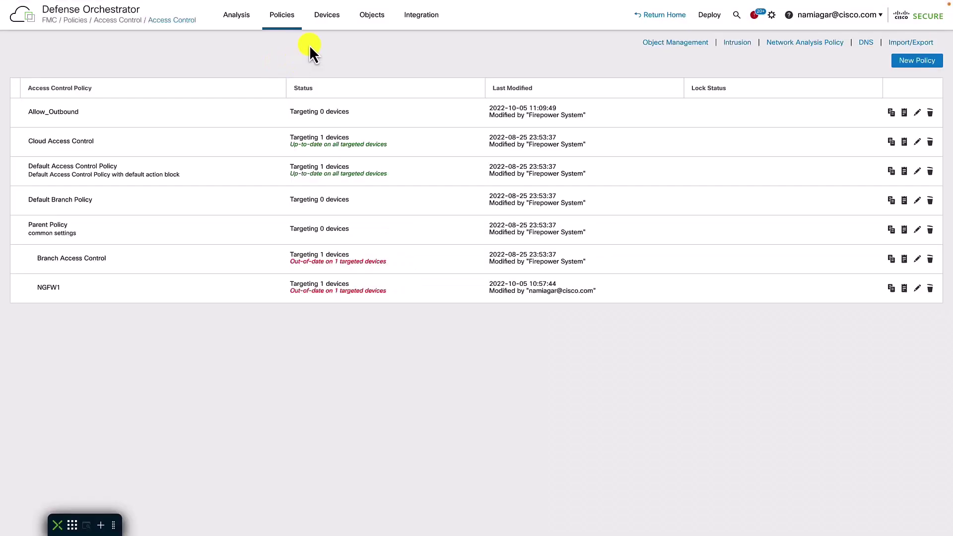
Open the dCloudRealm realm from the integration settings and view its directory settings and proxy choices.
mouse_move(405, 20)
click(422, 57)
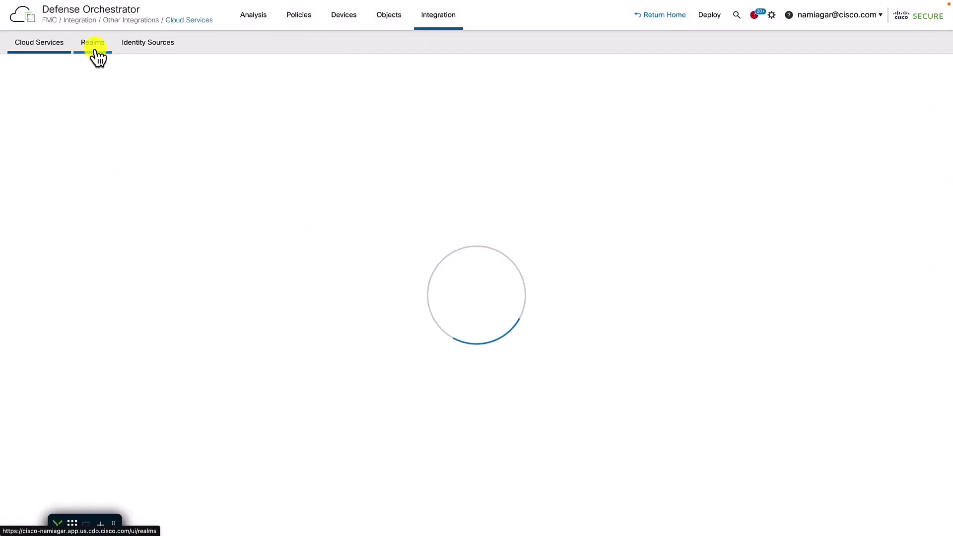
click(95, 49)
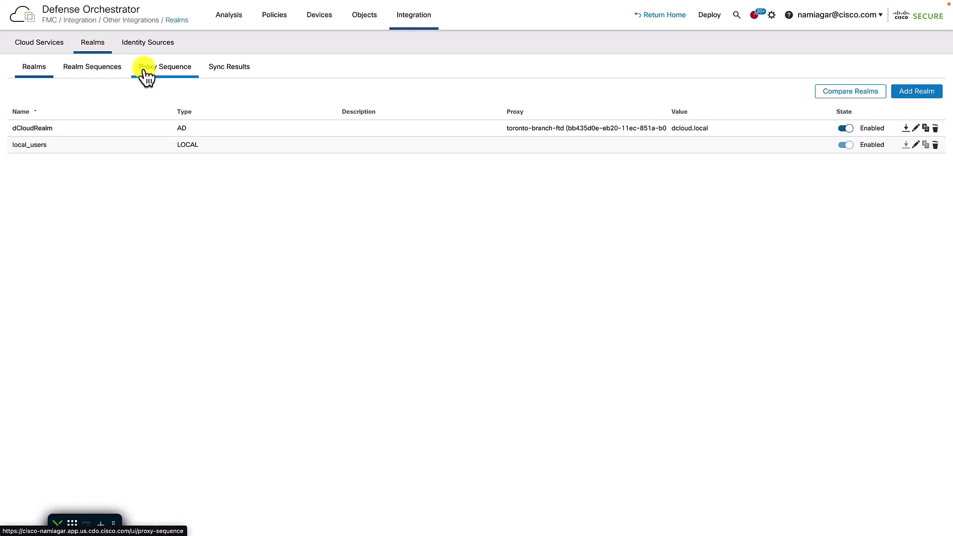
click(916, 130)
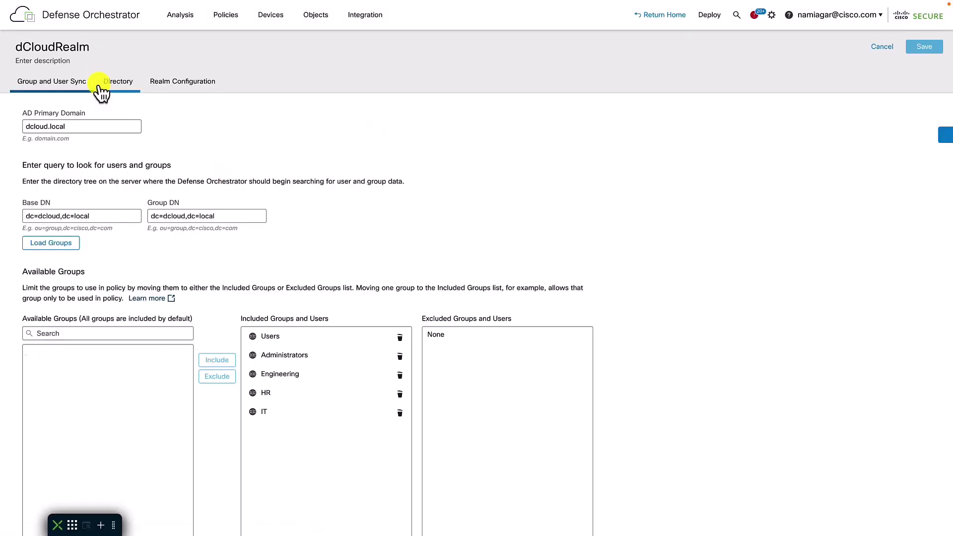
click(118, 86)
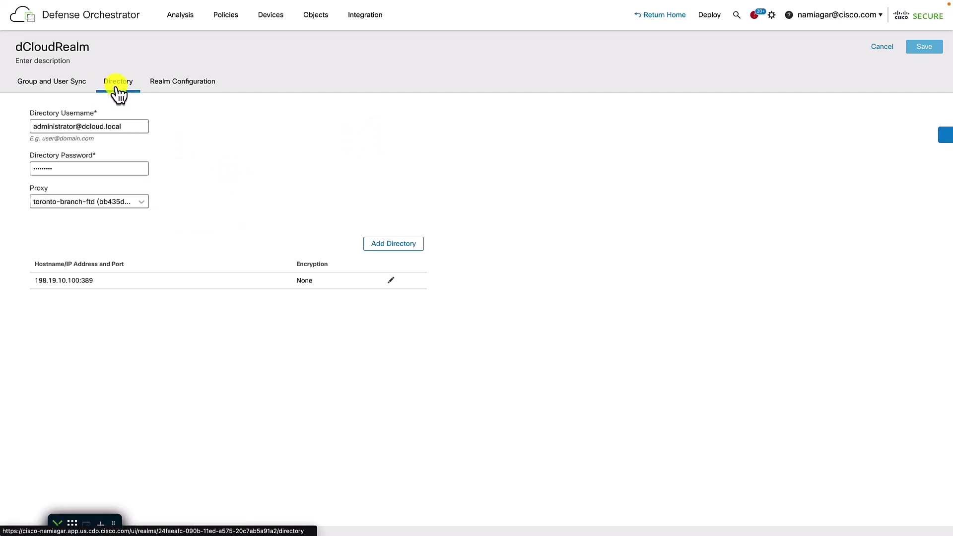
click(63, 207)
click(63, 207)
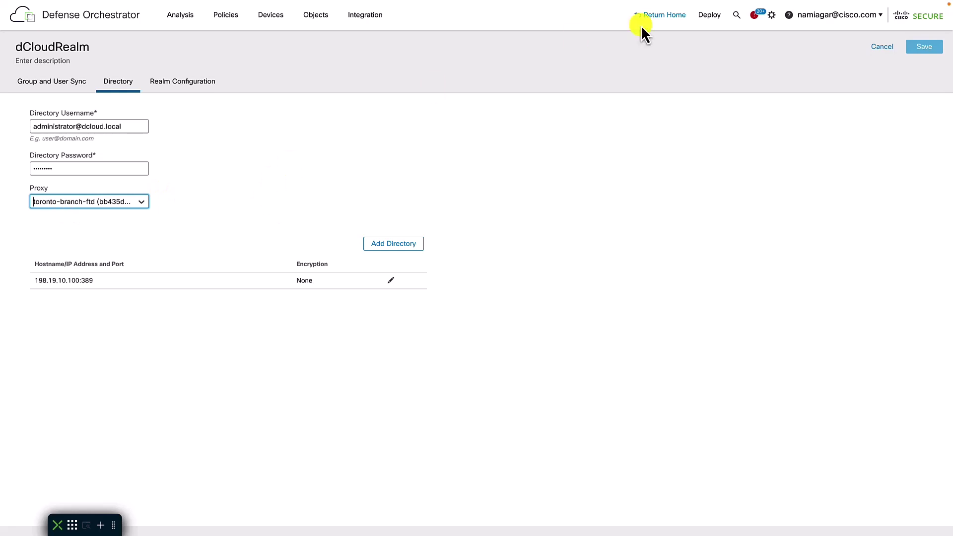
View the Smart Licenses page of the cloud-delivered FMC and return to the Defense Orchestrator home page.
click(771, 16)
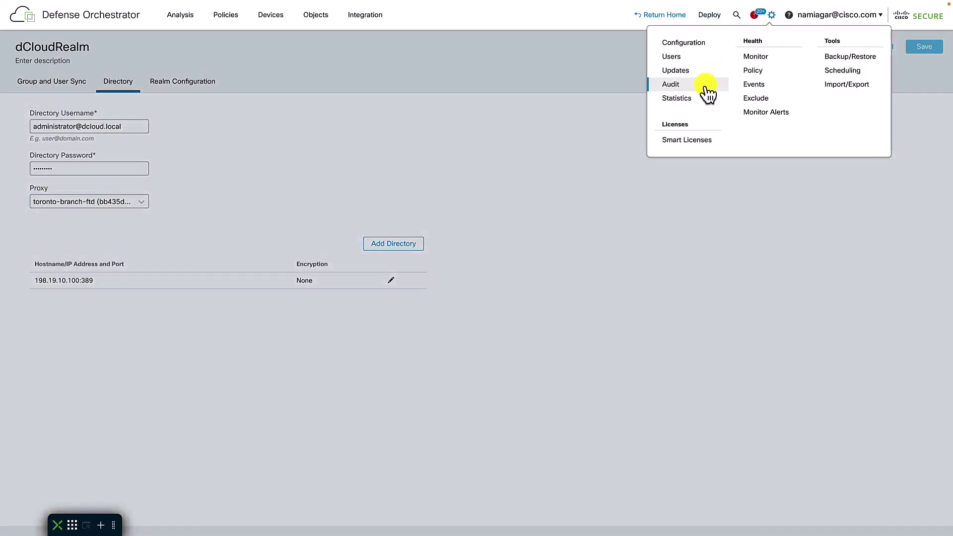
click(691, 142)
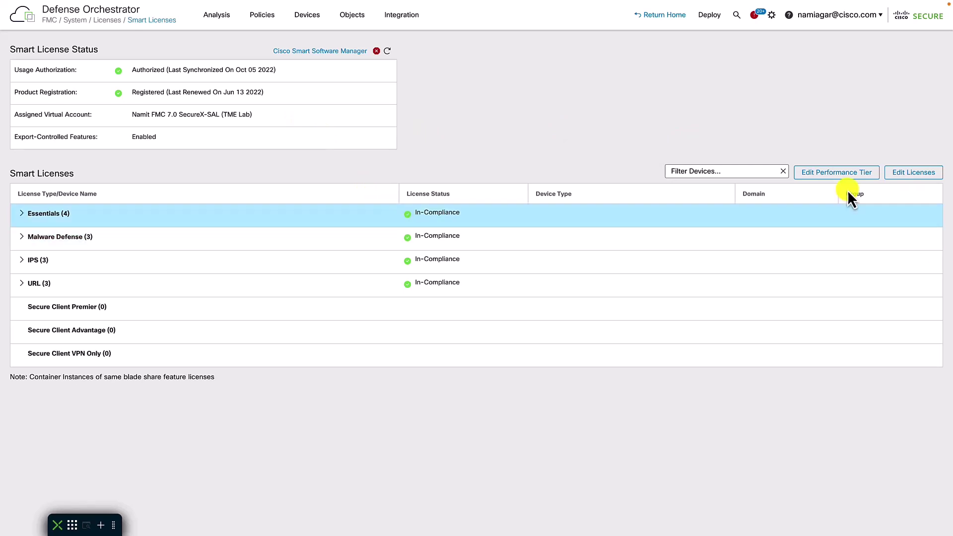
click(670, 15)
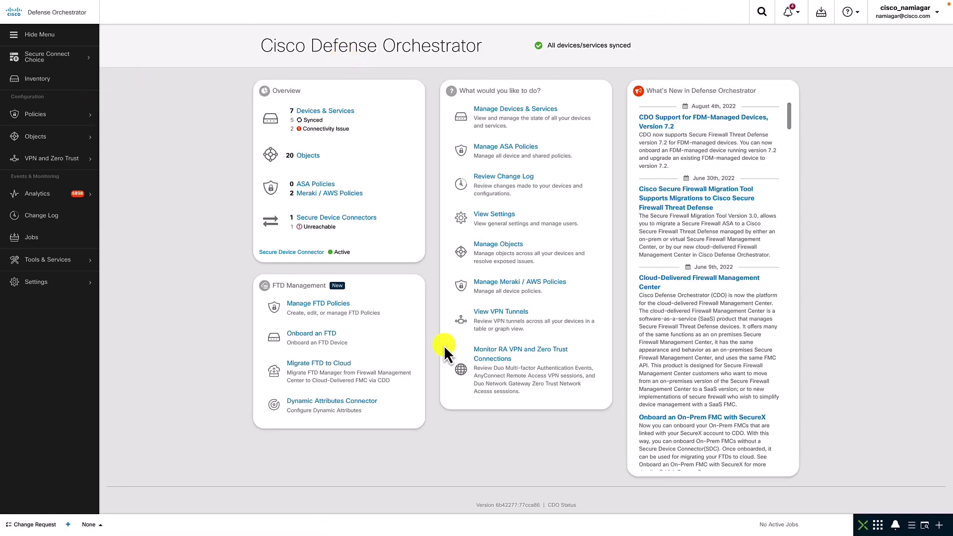
Start onboarding an FTD, view the CLI registration key method, and switch to the serial number method.
click(337, 342)
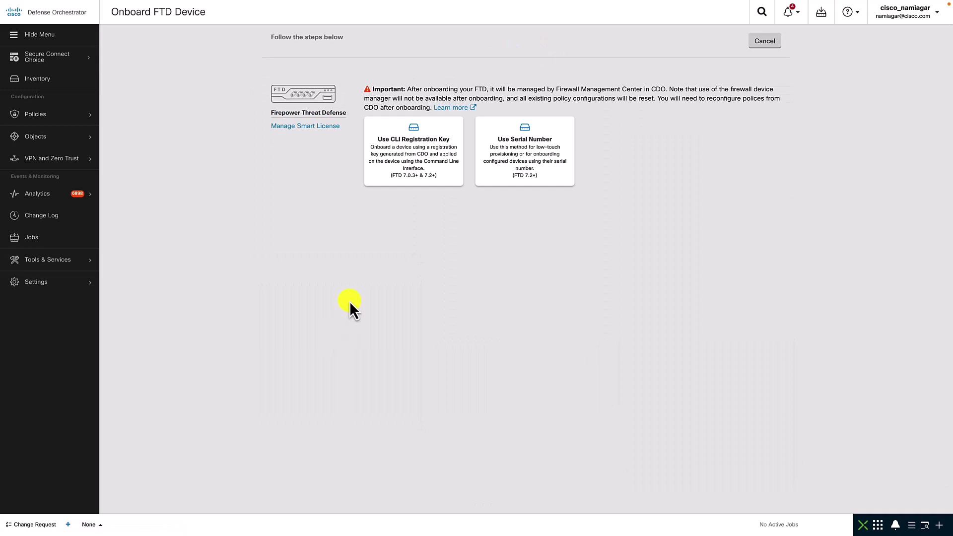
click(405, 182)
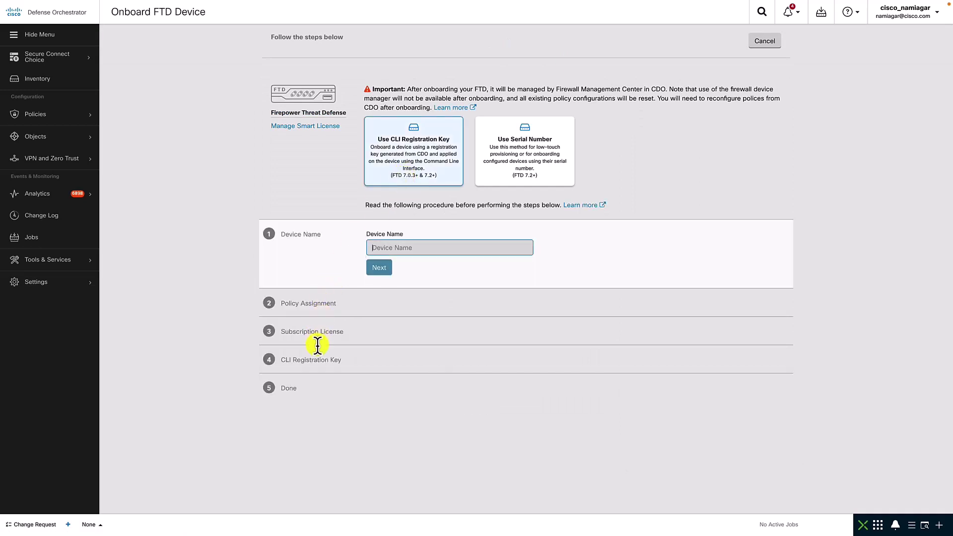
click(507, 168)
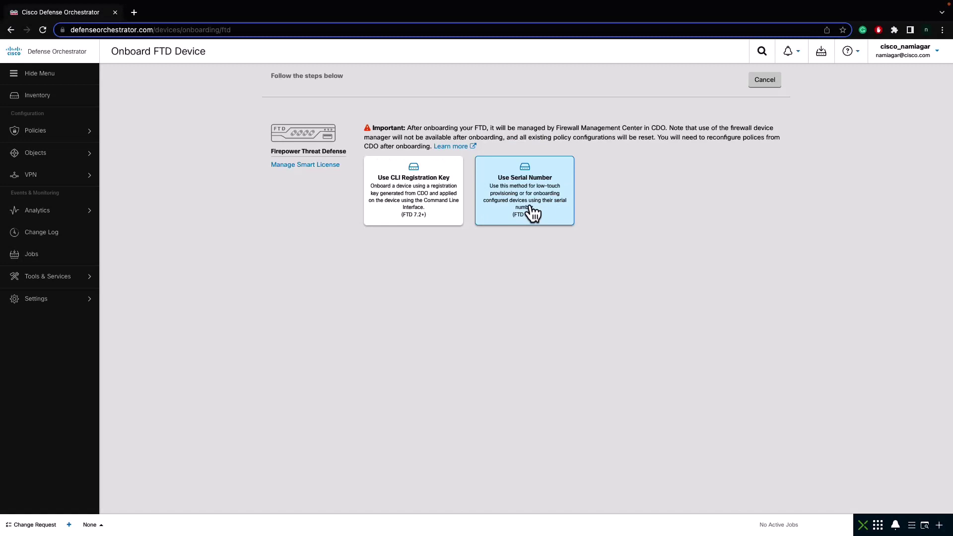
Onboard the FTD by serial number, with serial number JMX2322G0WB and device name Branch-2.
click(534, 214)
click(444, 297)
key(ctrl+v)
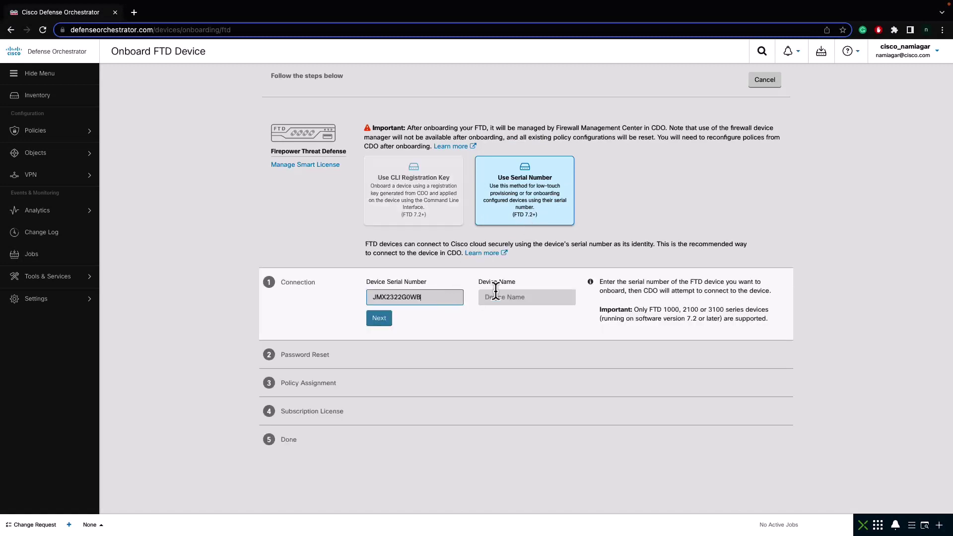
click(496, 291)
text(Bra)
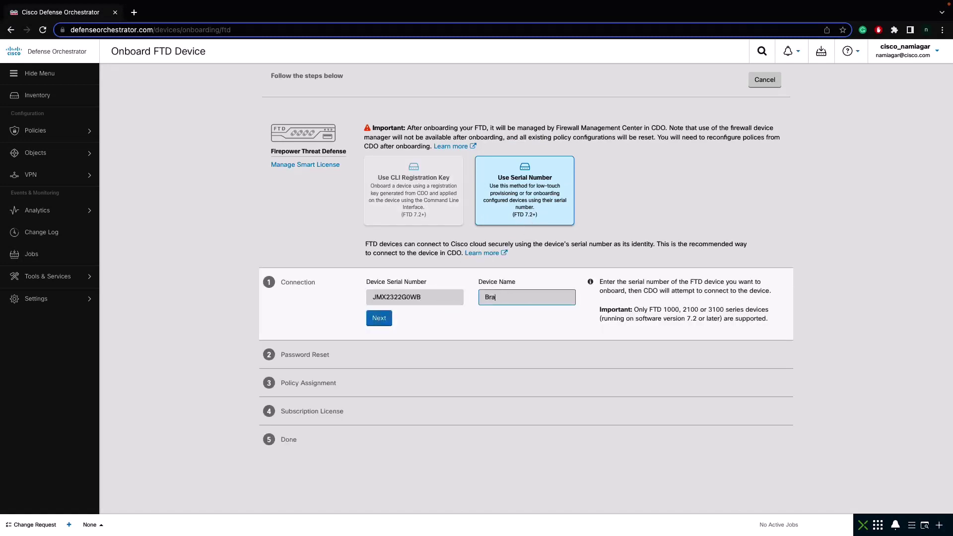
text(nch-2)
click(385, 318)
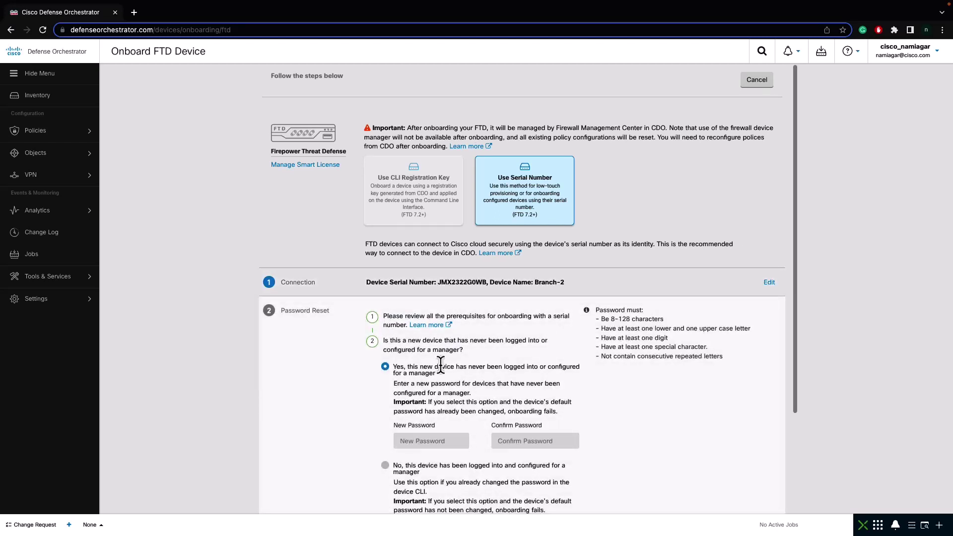
Enter and confirm a new device password for the never-configured FTD and complete the password reset stage.
scroll(439, 367, down, 1)
click(438, 380)
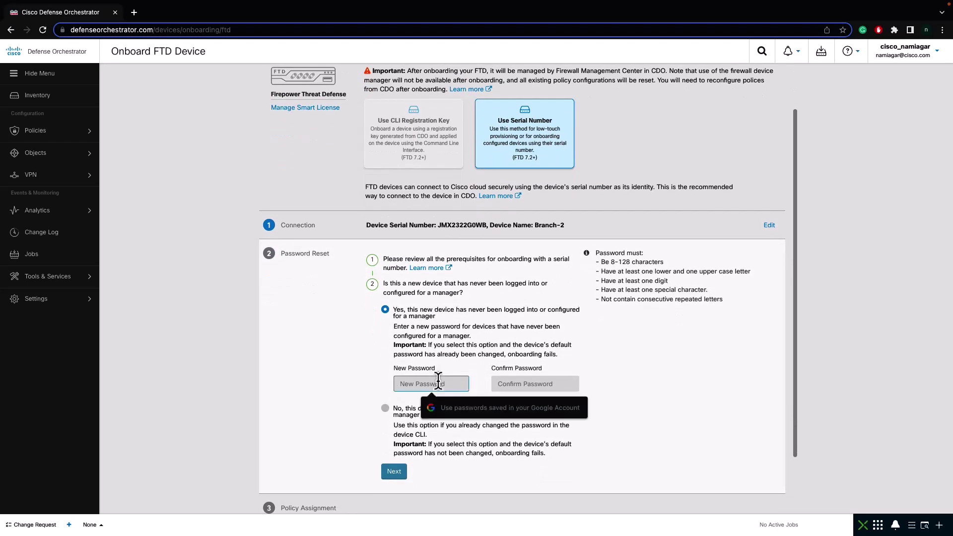
text(••••••••••)
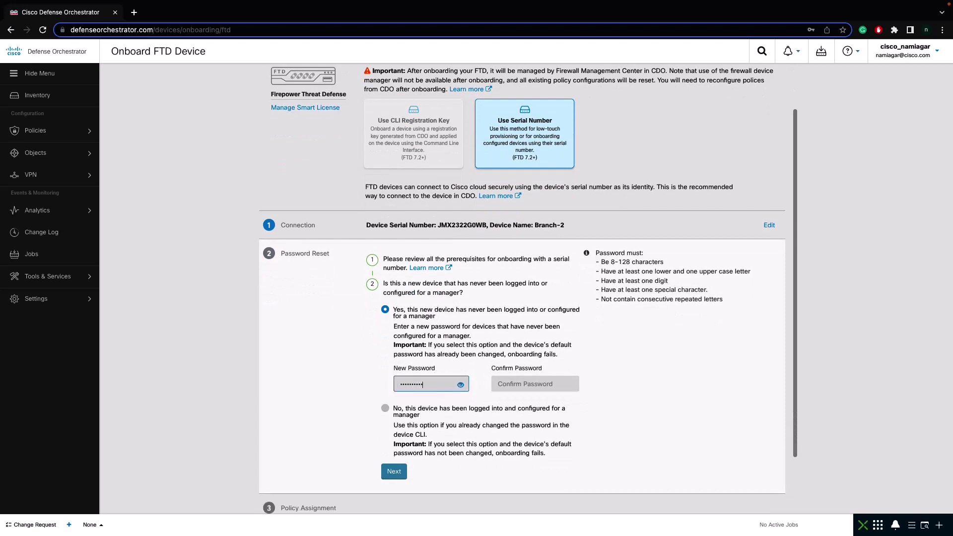
key(Tab)
text(••••••••••)
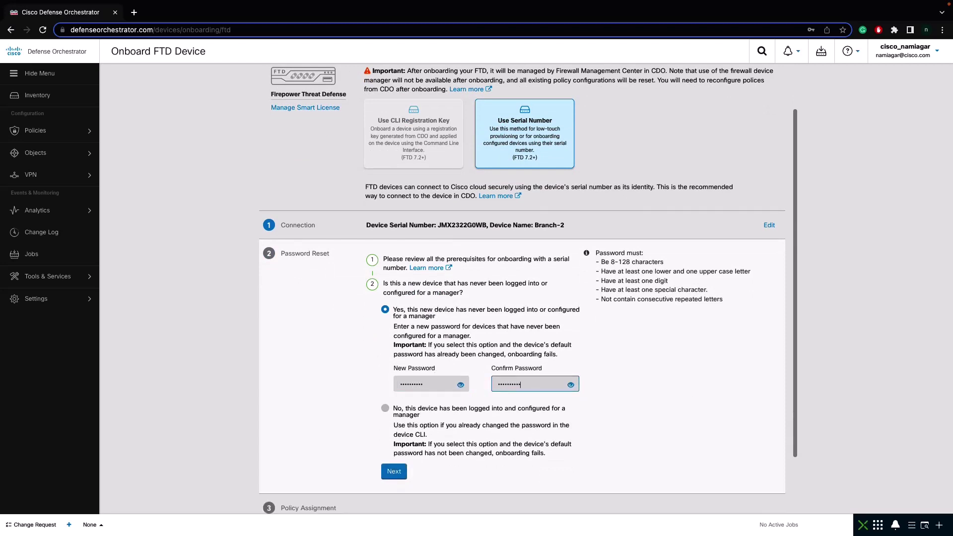
click(394, 471)
Assign the Default Access Control Policy to the new FTD and proceed to its subscription licenses.
click(409, 359)
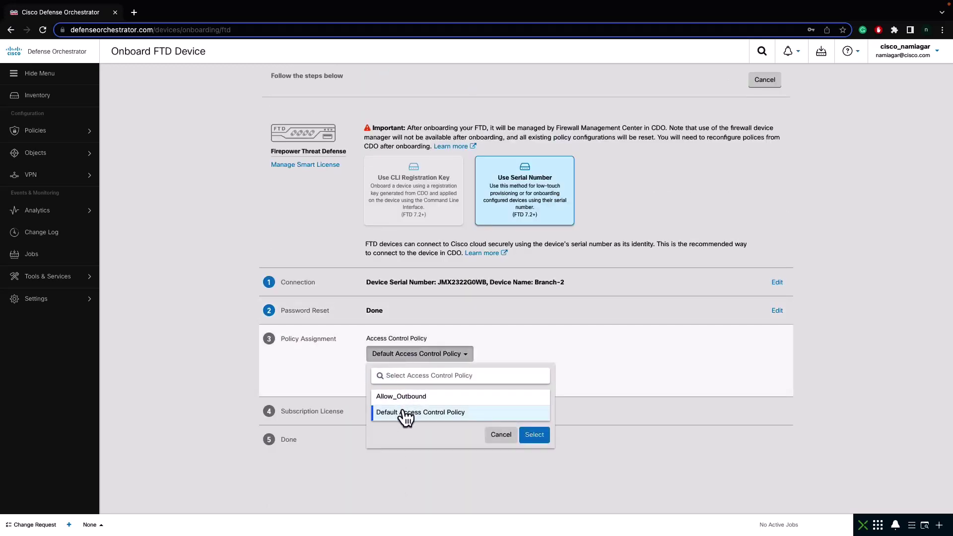
click(535, 436)
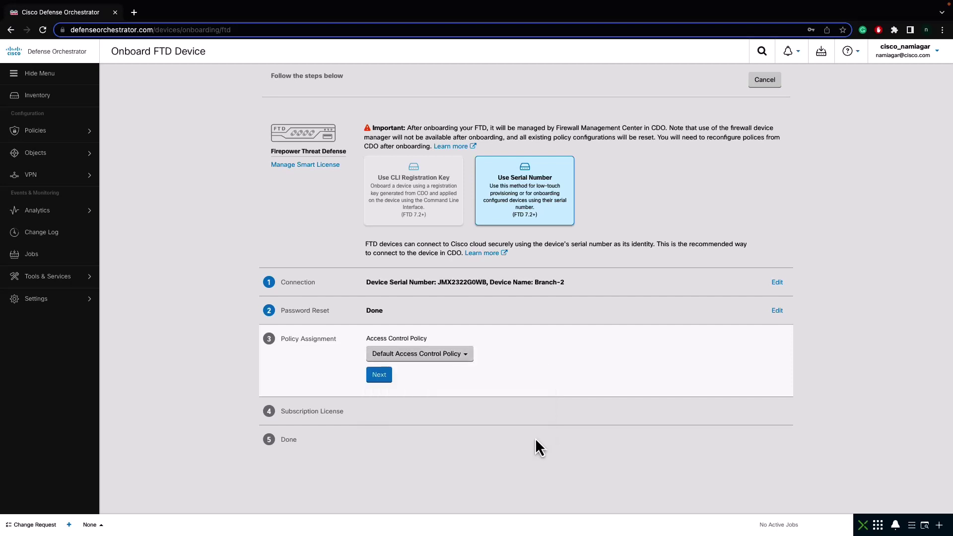
click(379, 375)
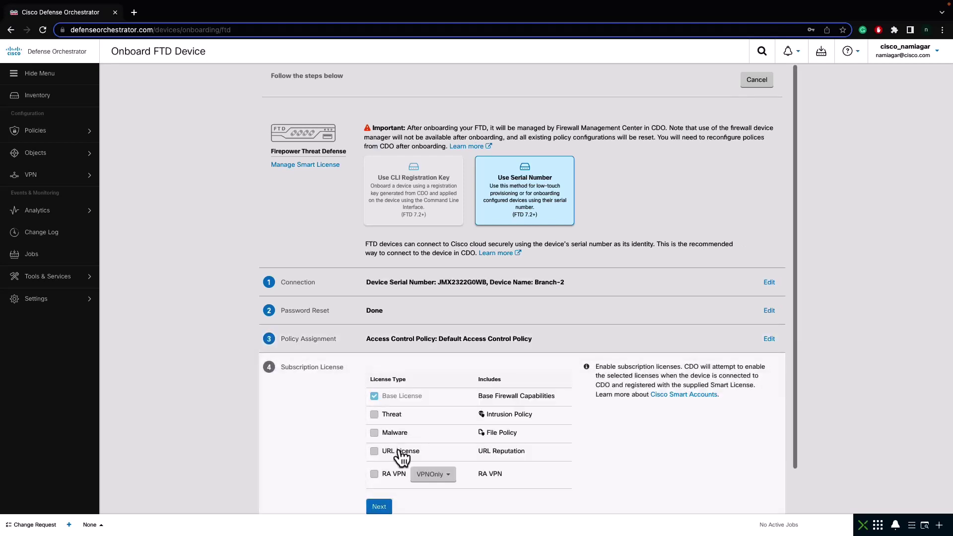
Enable the Threat, Malware and URL licenses for the new FTD, and finish onboarding to the device inventory.
click(375, 415)
click(375, 452)
scroll(374, 453, down, 1)
click(377, 457)
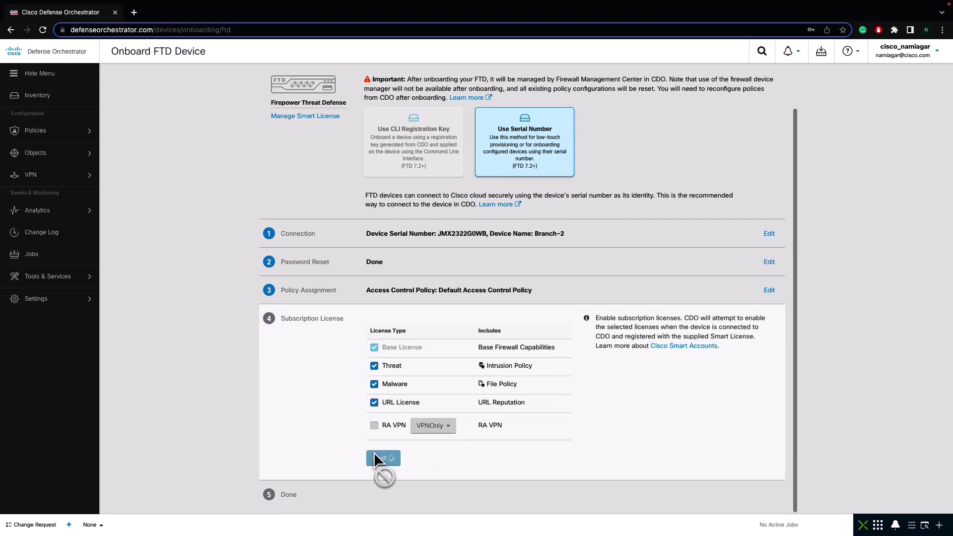
click(378, 460)
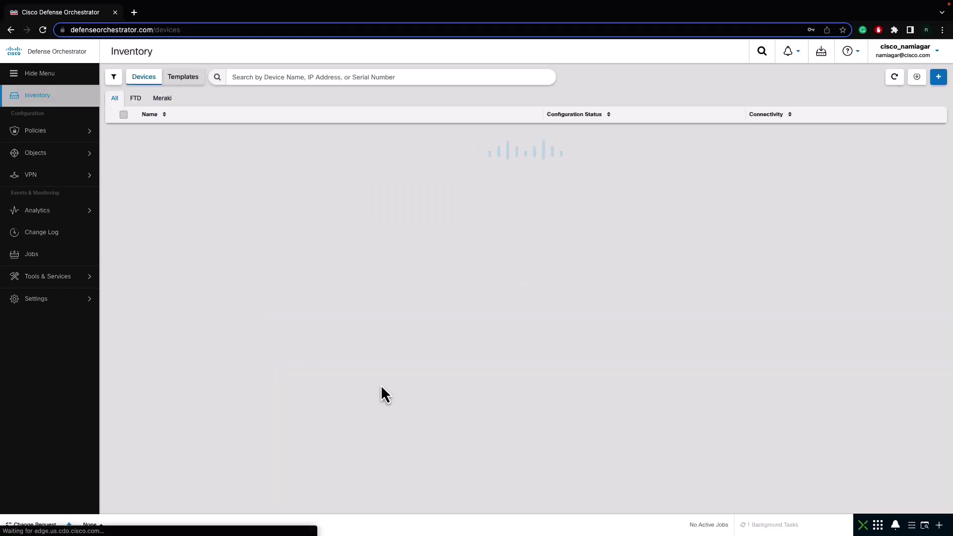